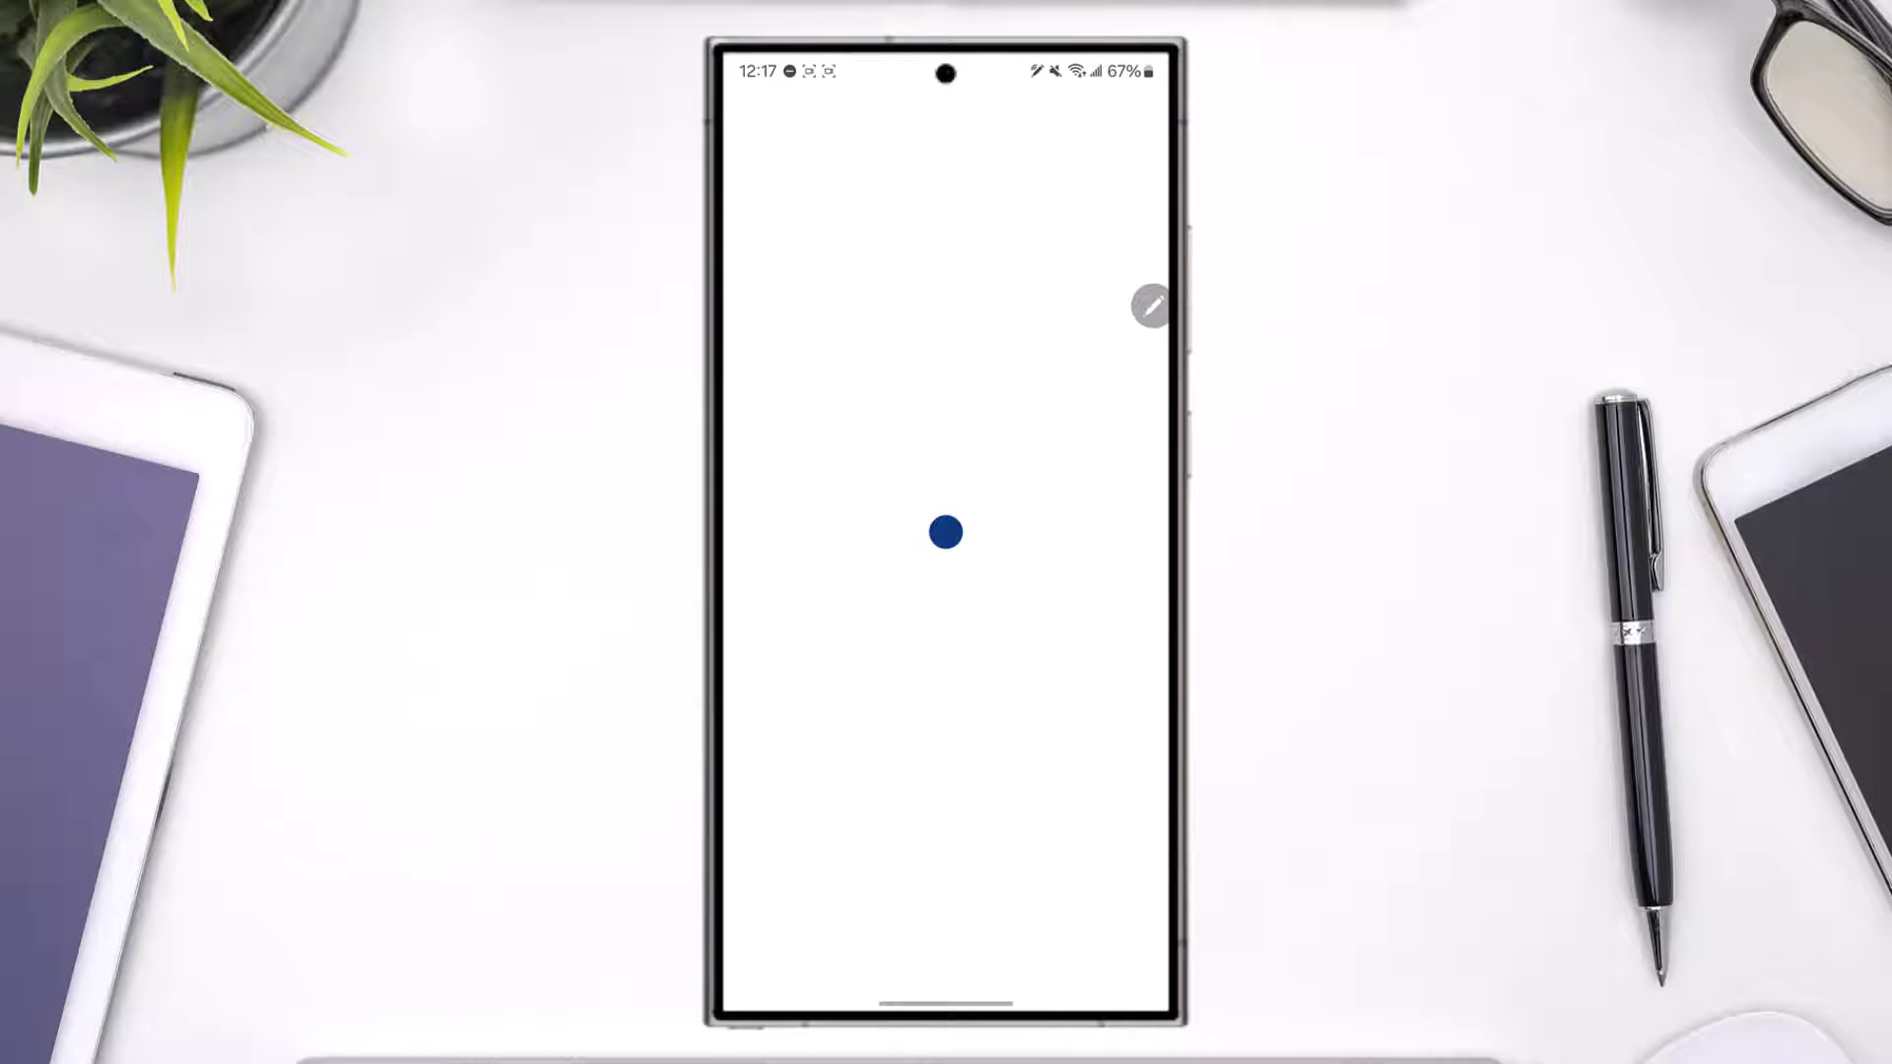
Expand Quick Settings to verify the Wi-Fi tile shows a connected network, then dismiss it
left_click_drag(947, 66, 946, 592)
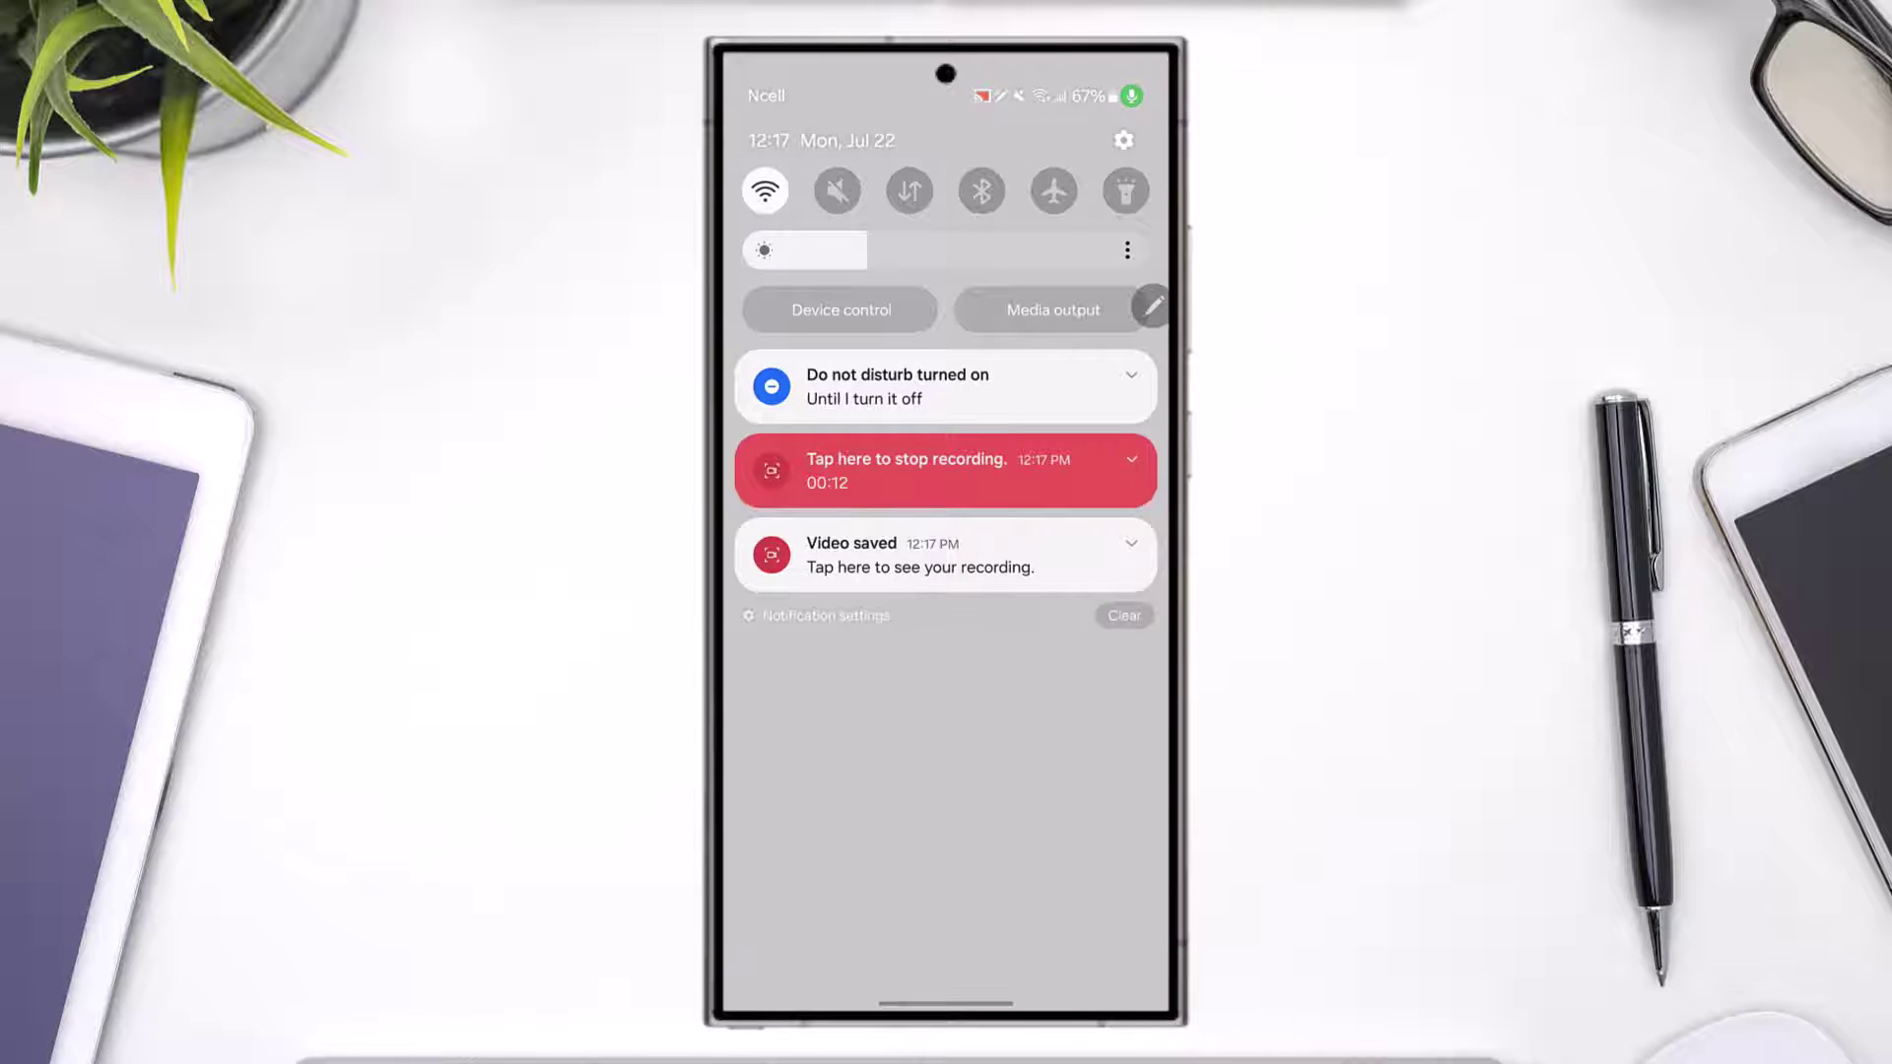
left_click_drag(947, 221, 947, 739)
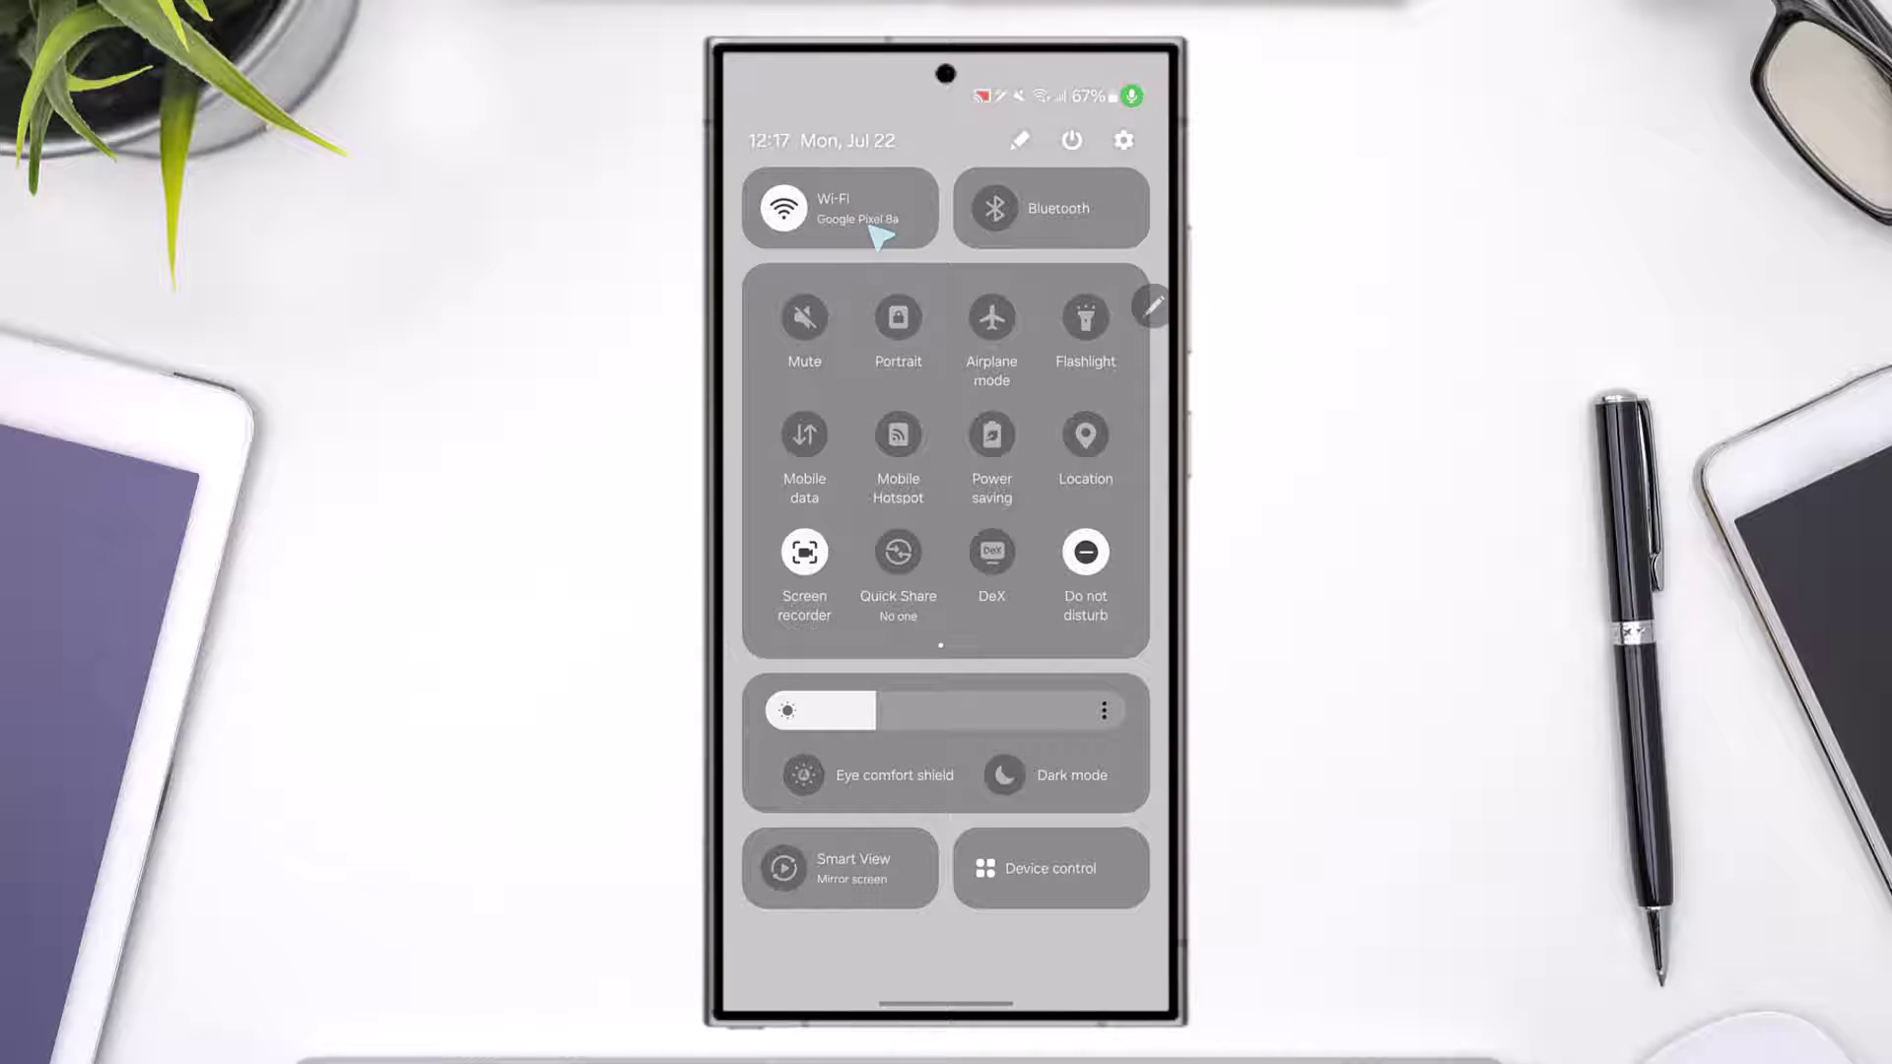
left_click_drag(947, 887, 947, 296)
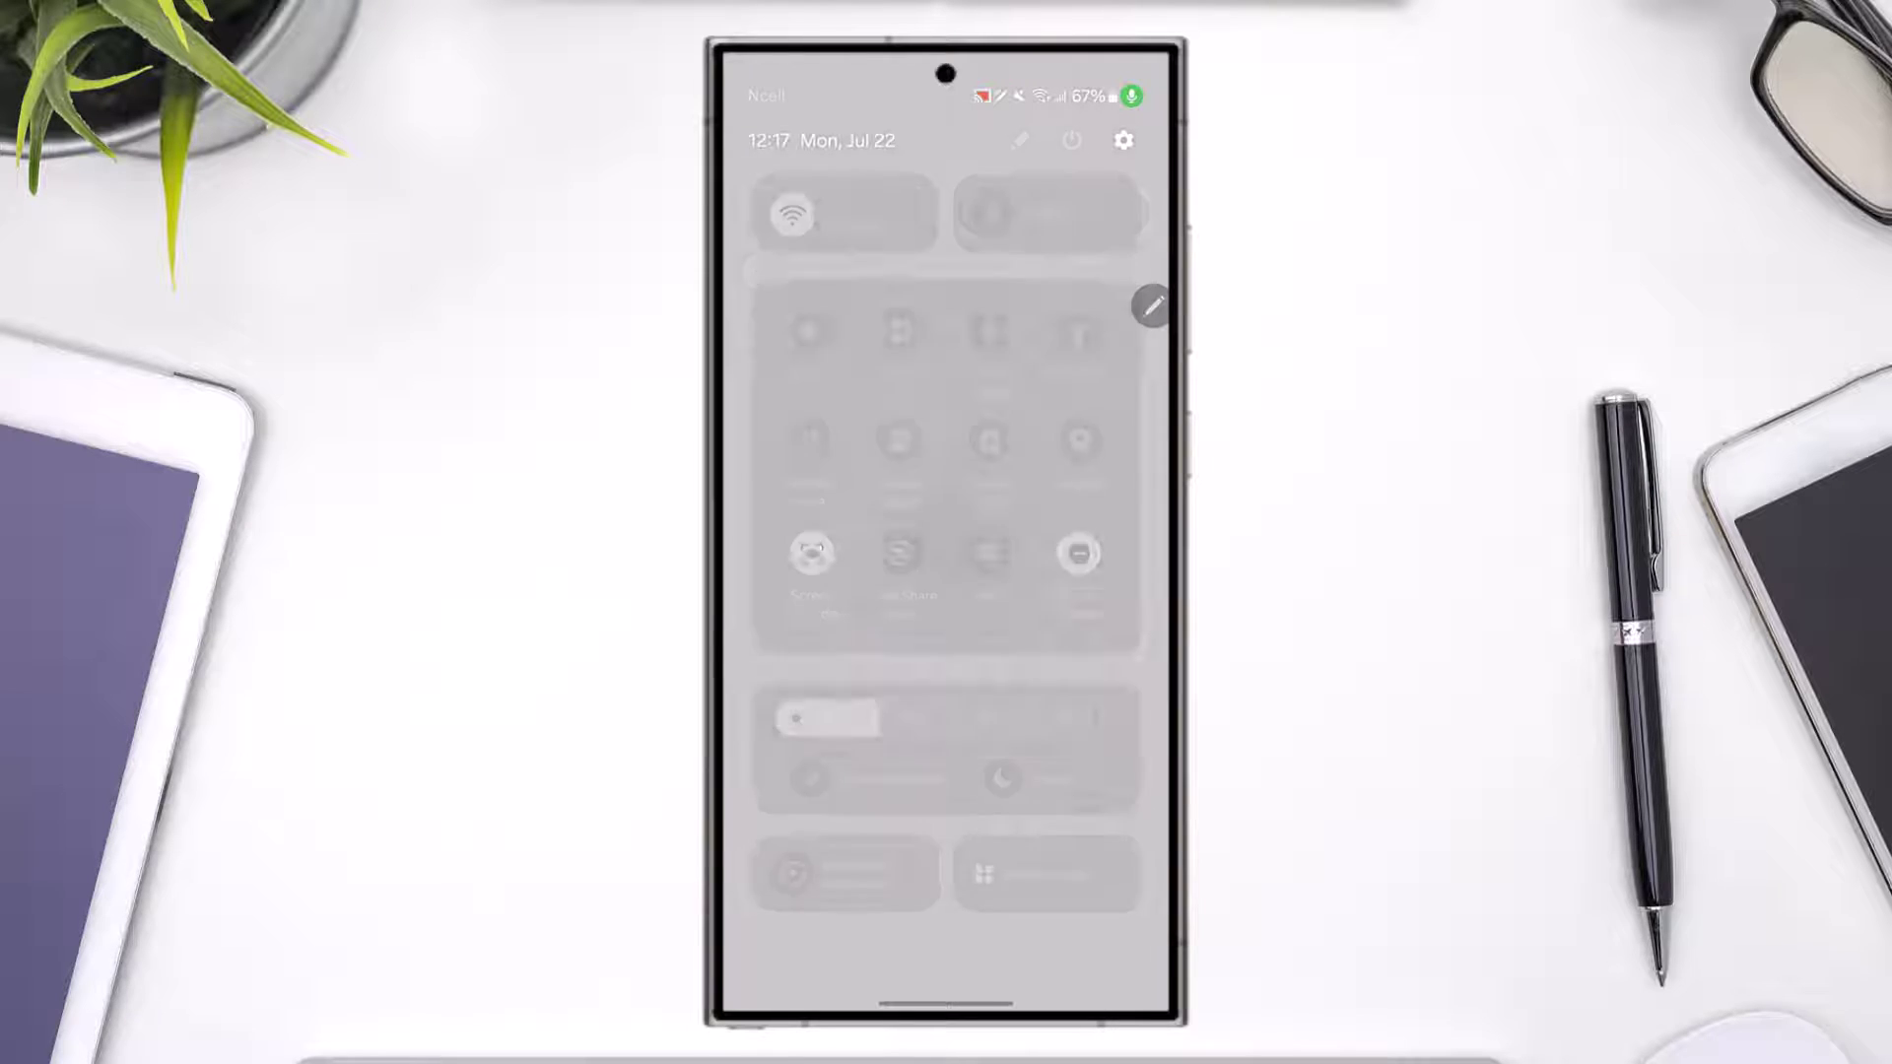
left_click_drag(946, 739, 947, 148)
From the app drawer, bring up the ChatGPT icon's options and open its App info page
key("Home")
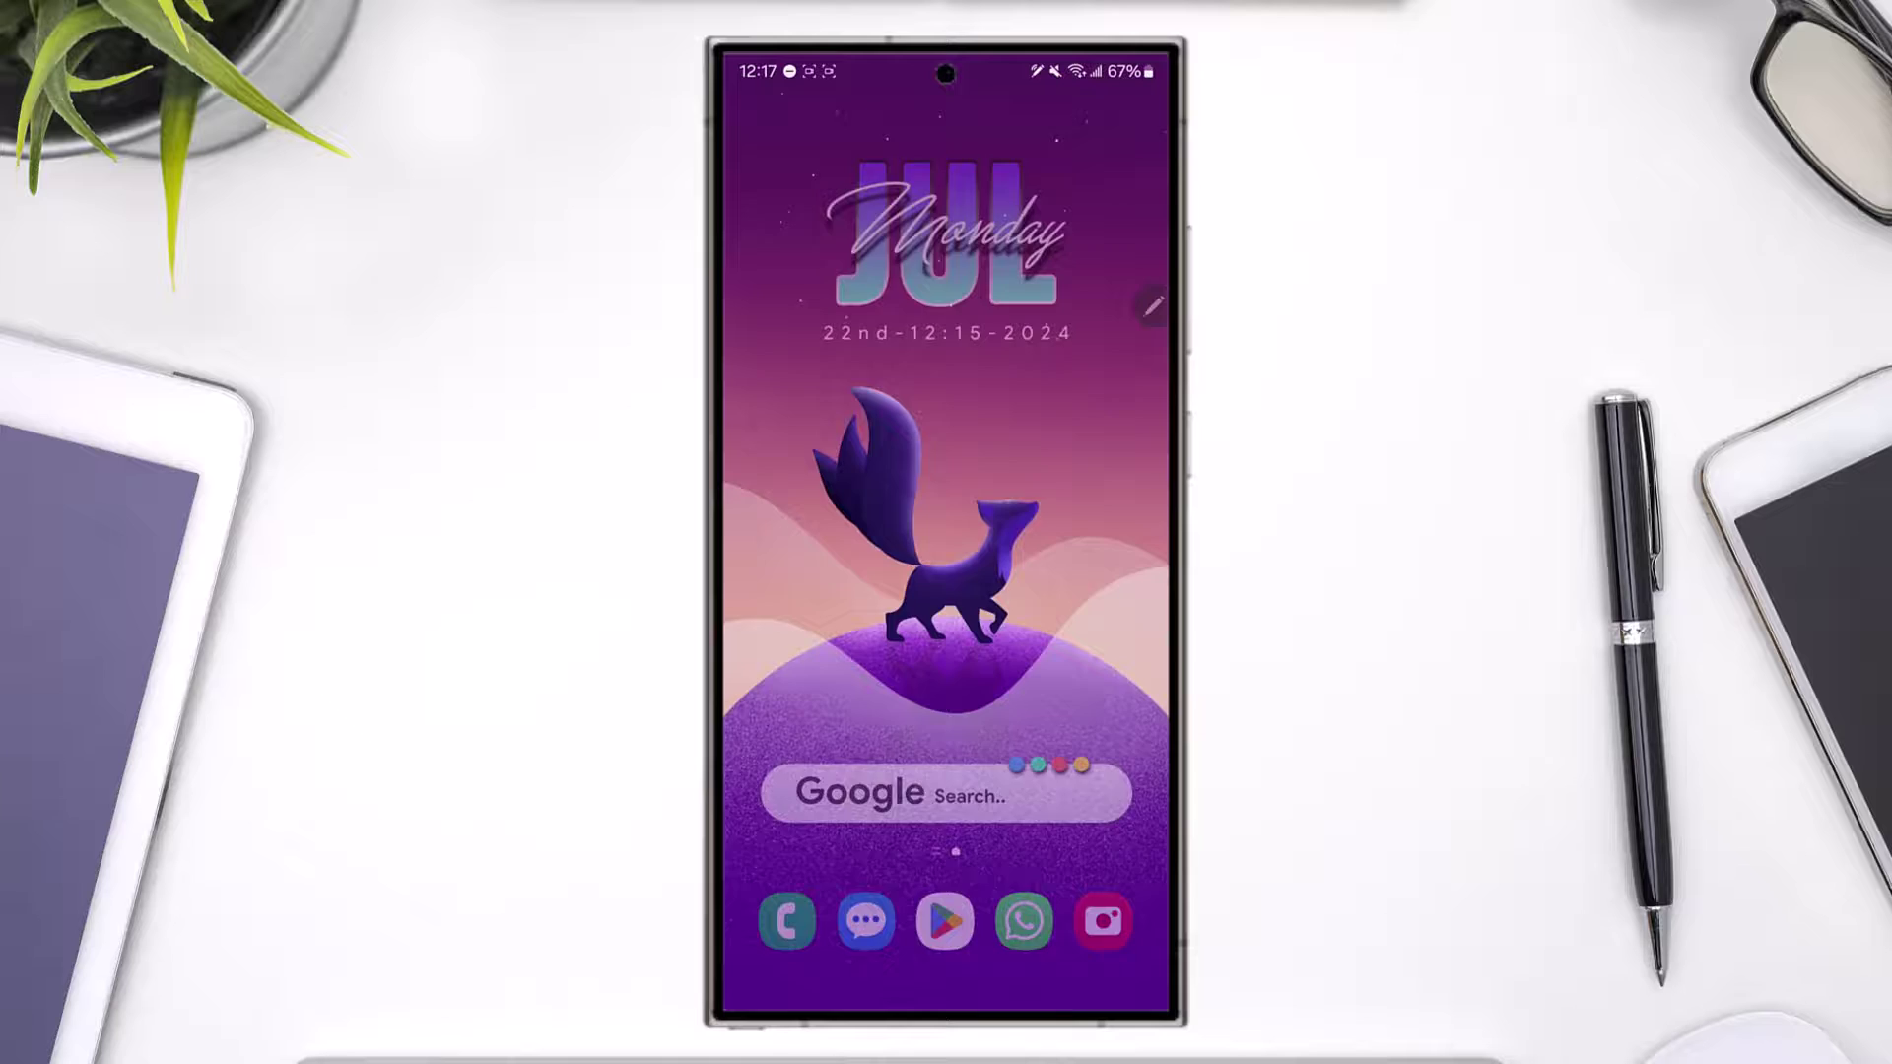
left_click_drag(946, 740, 946, 296)
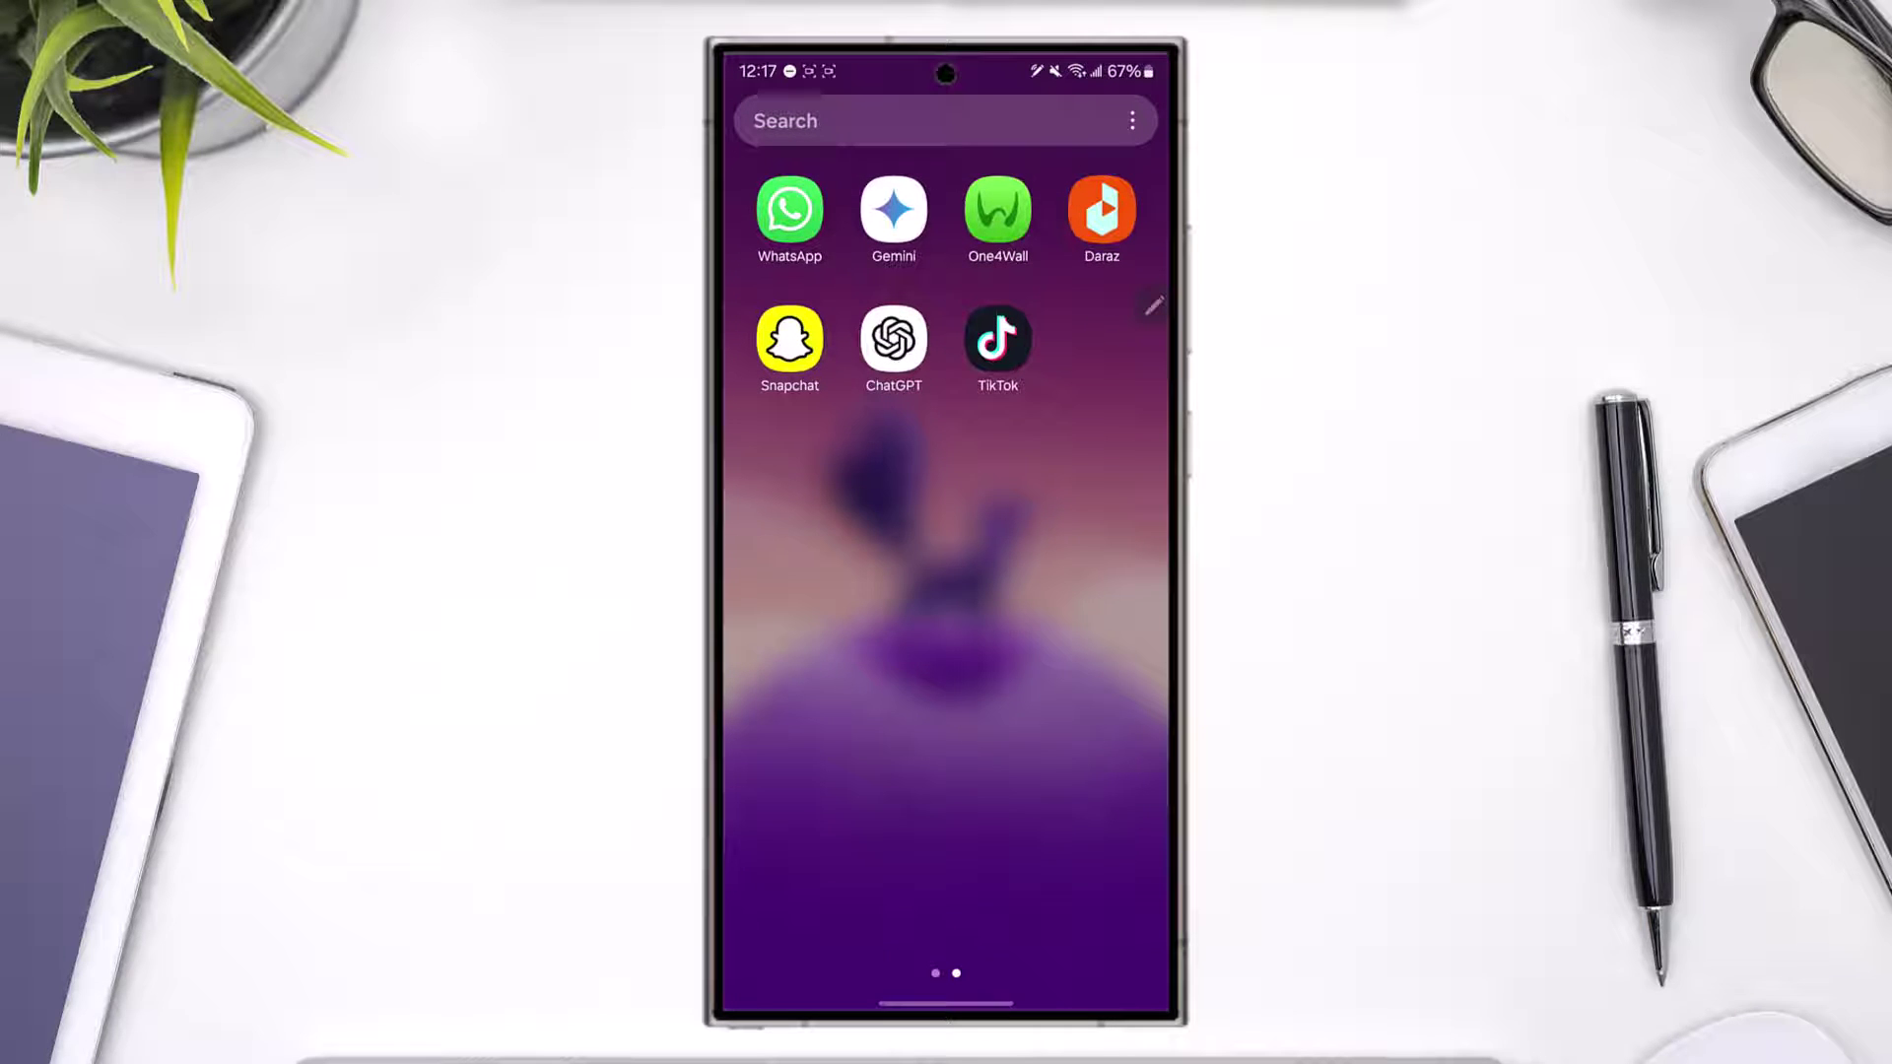
left_click(894, 341)
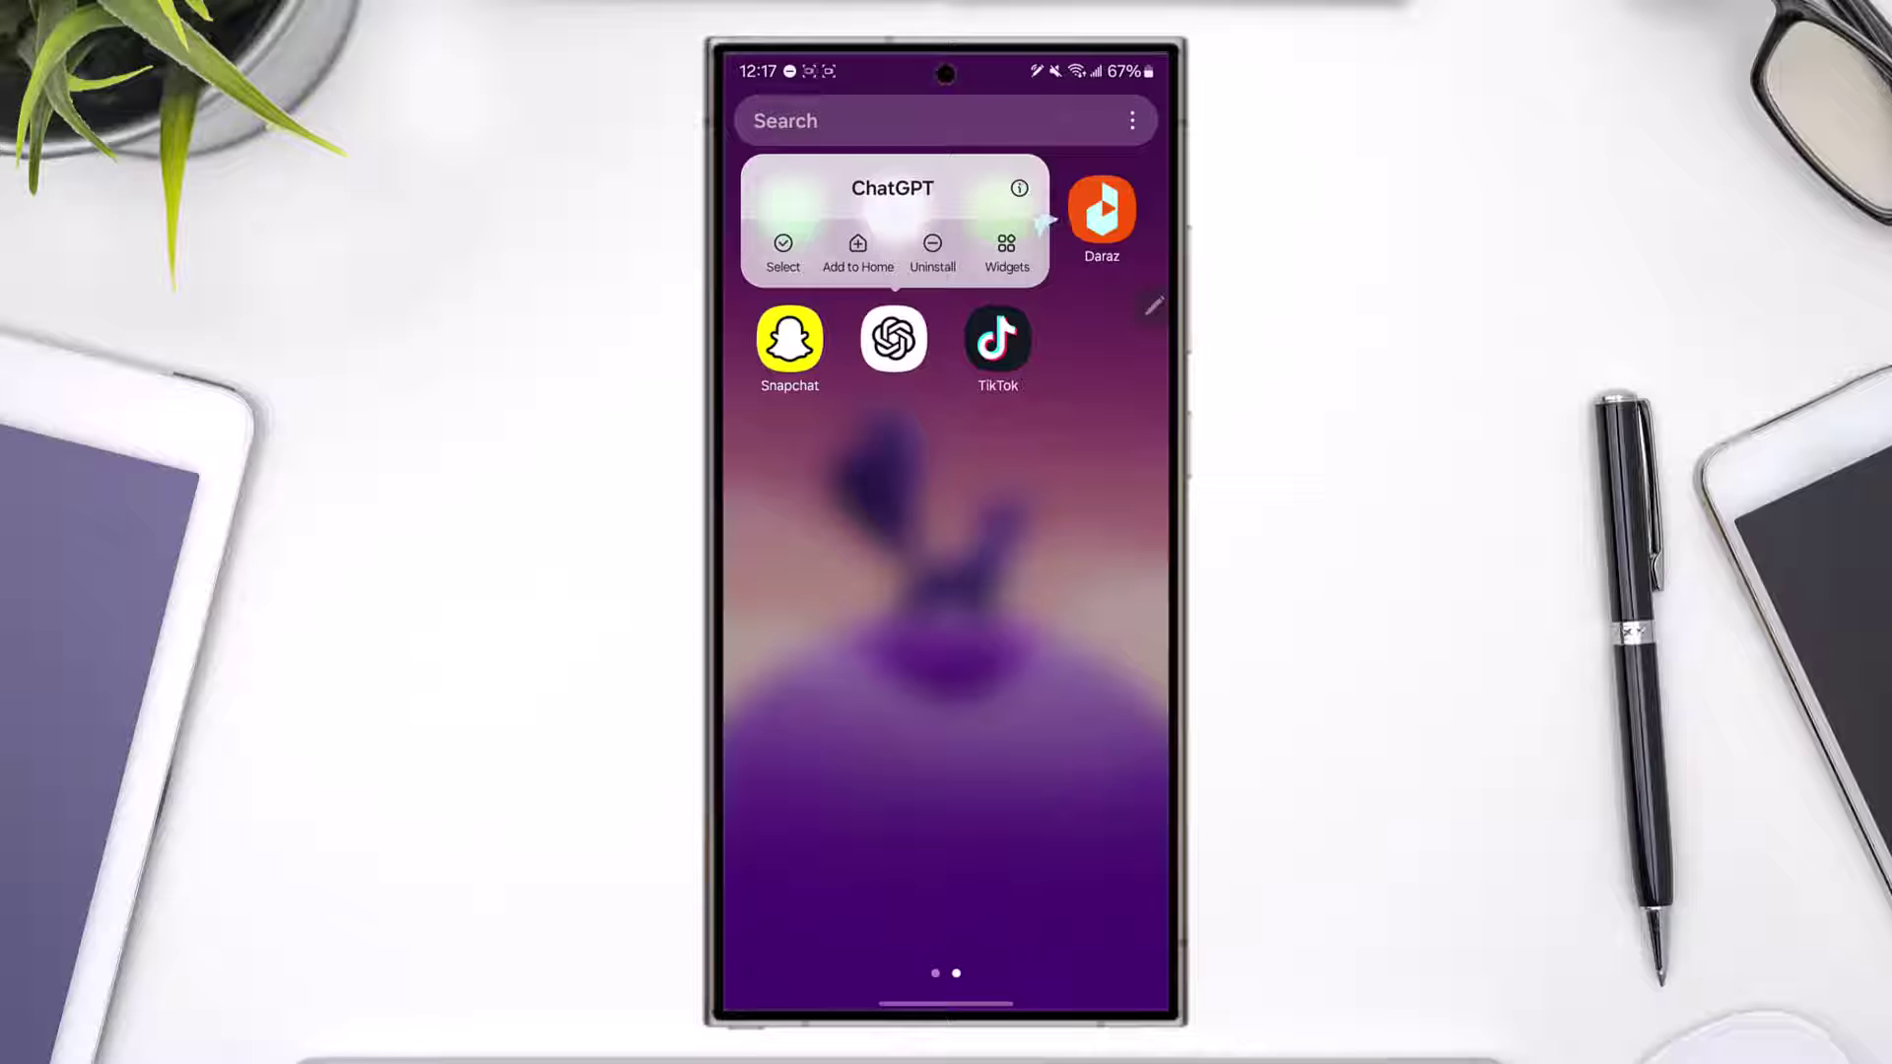
left_click(1018, 187)
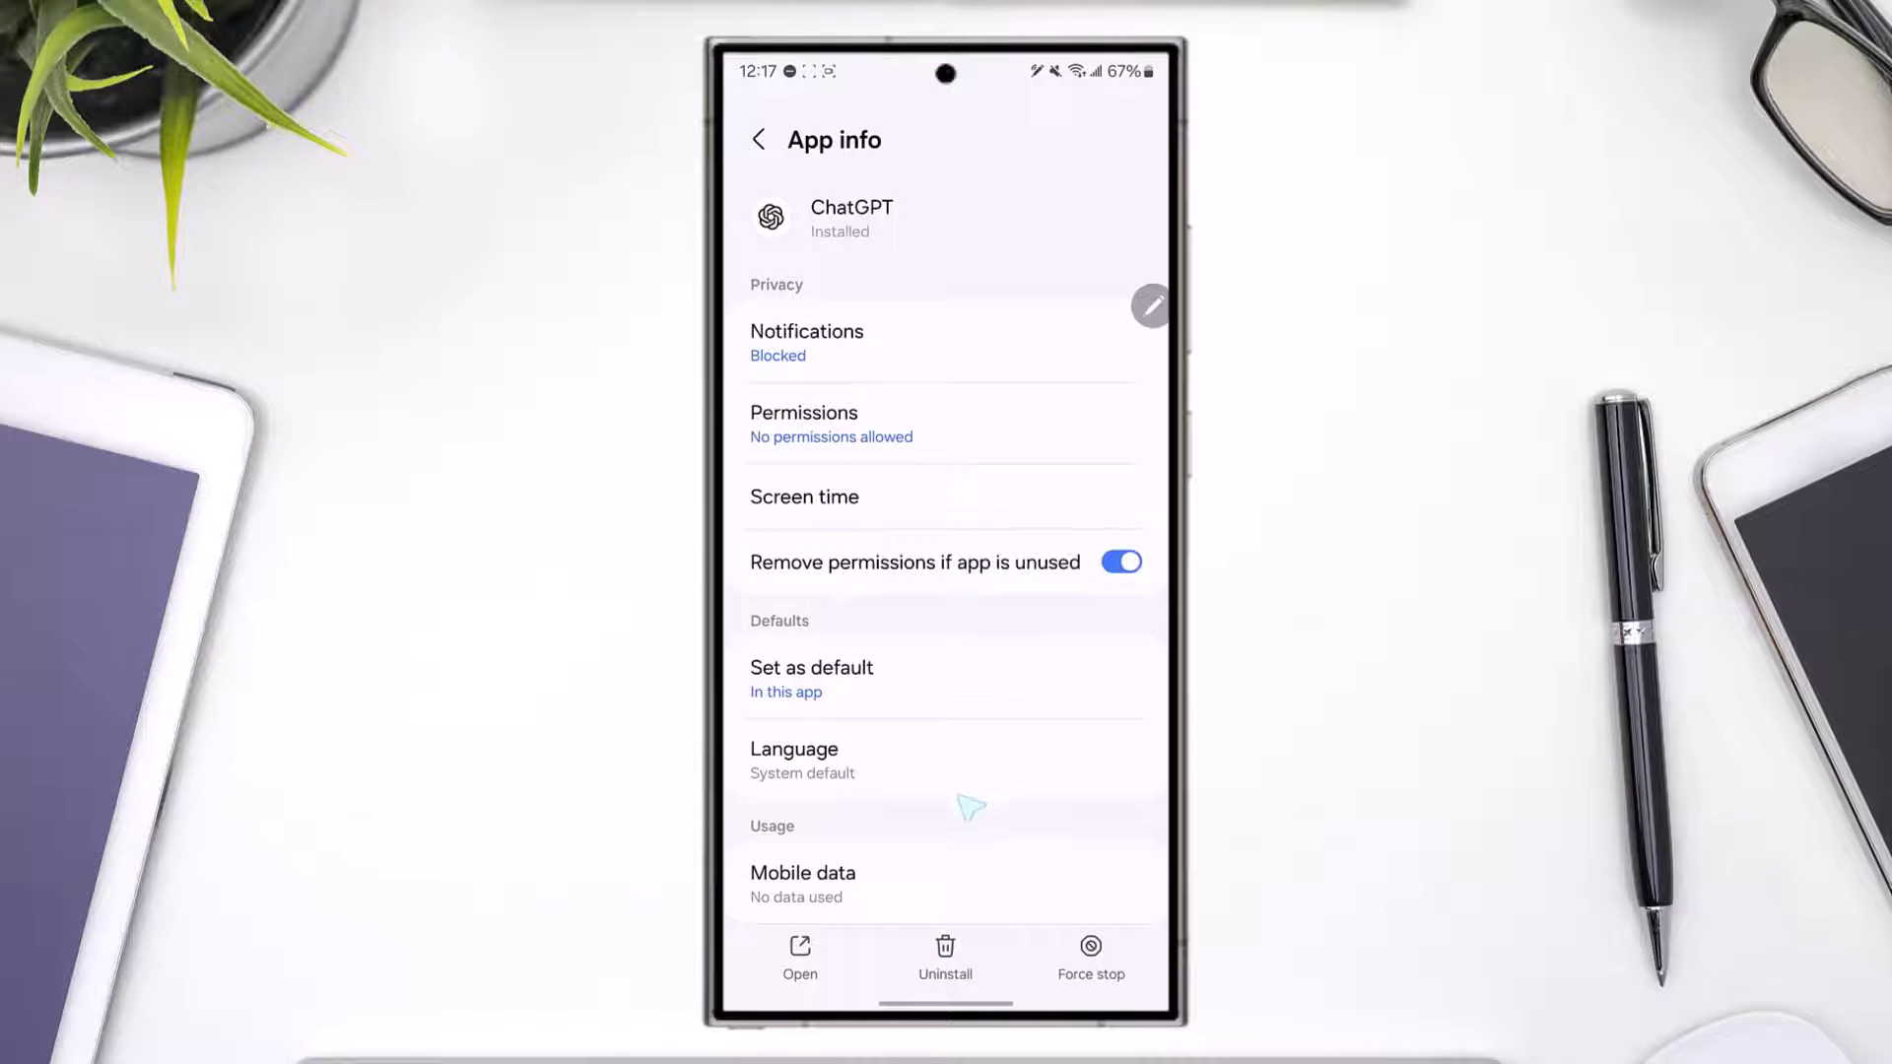
scroll(969, 798, "down", 3)
scroll(988, 552, "down", 2)
Clear ChatGPT's cache and delete its data to 0 B, then close all recent apps
left_click(975, 672)
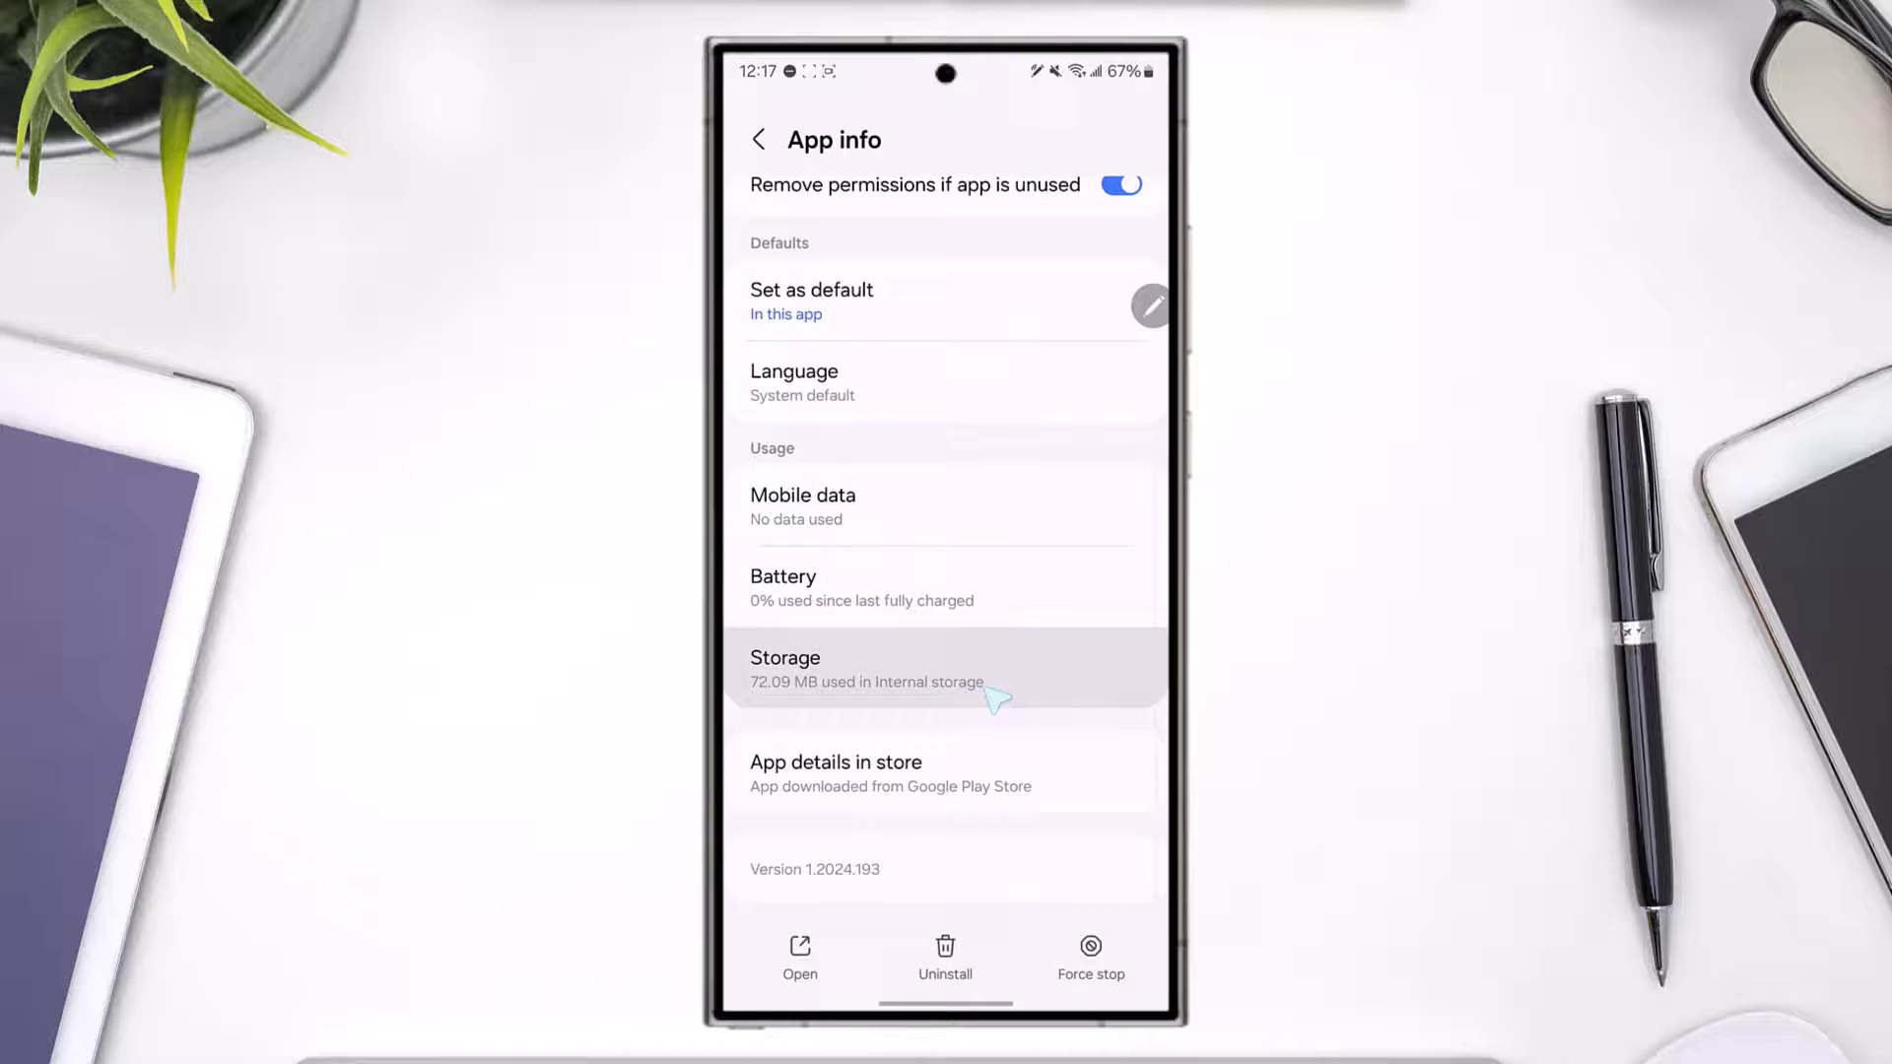
left_click(1054, 959)
left_click(837, 958)
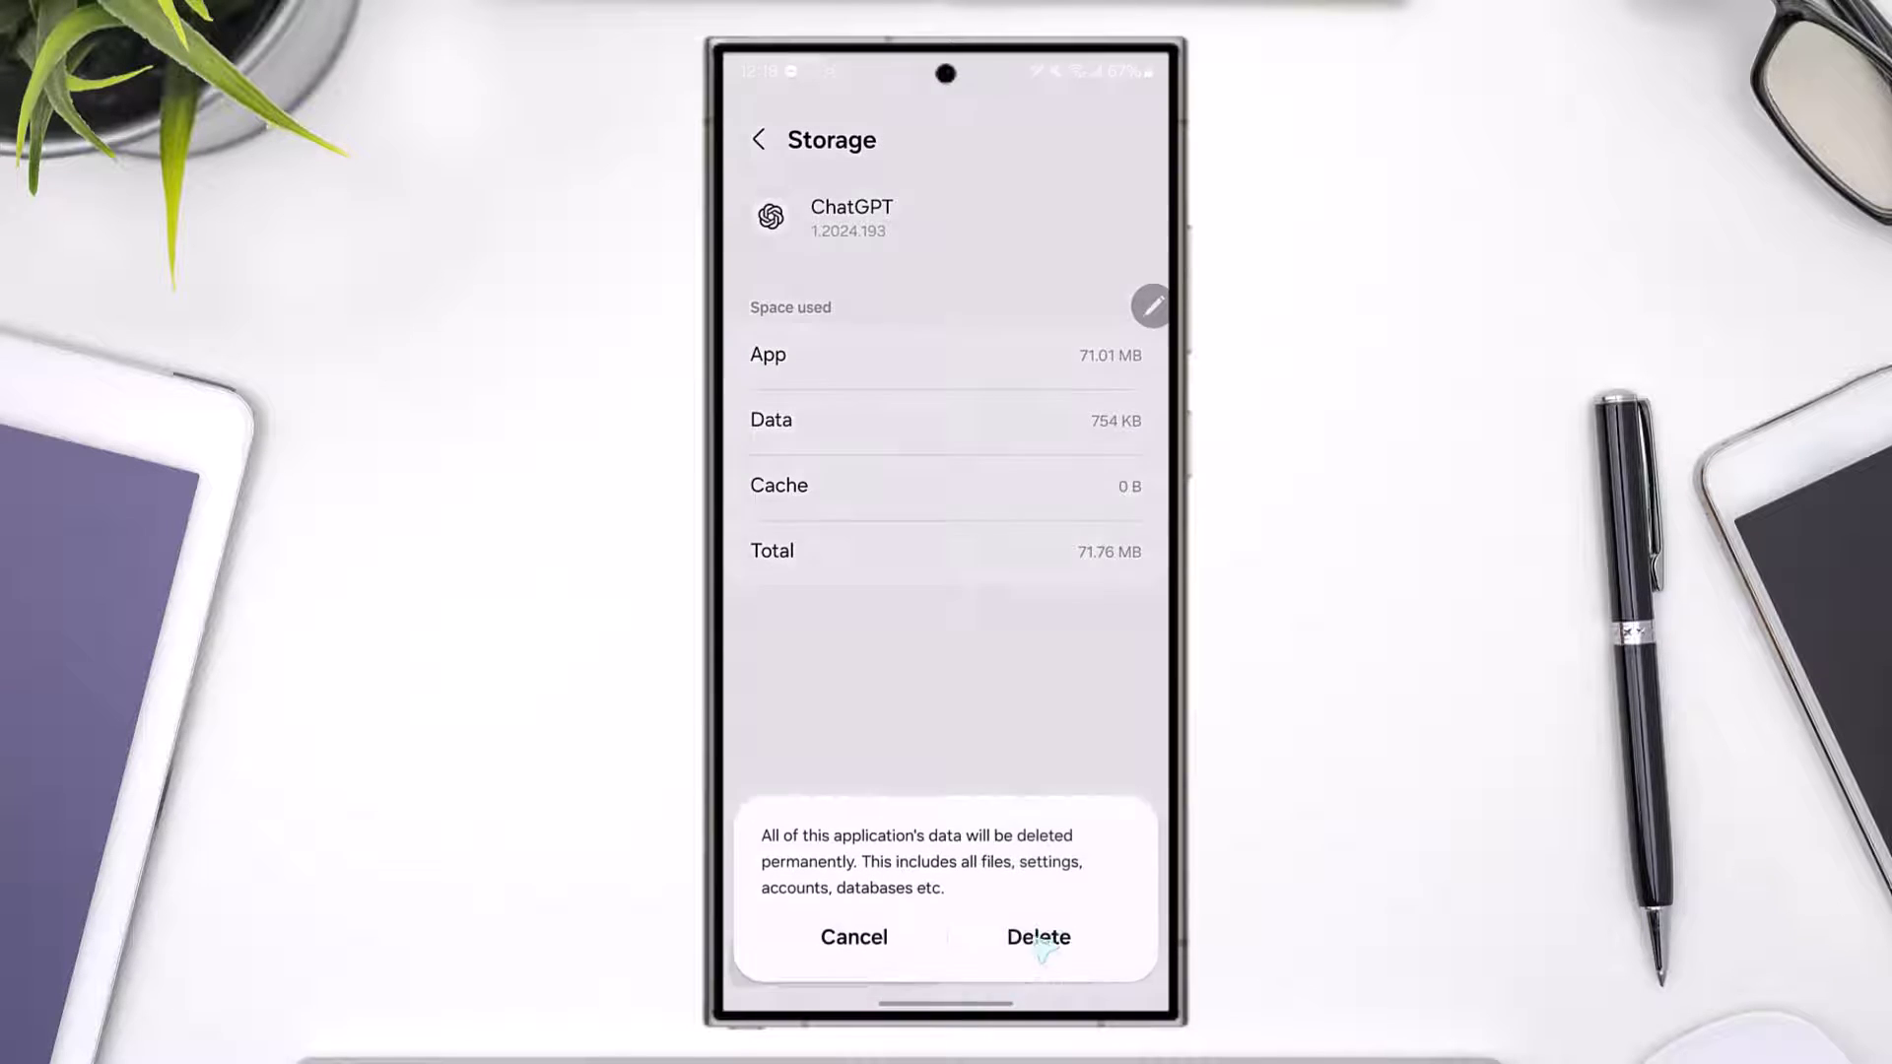
left_click(1038, 940)
left_click_drag(946, 1003, 1005, 904)
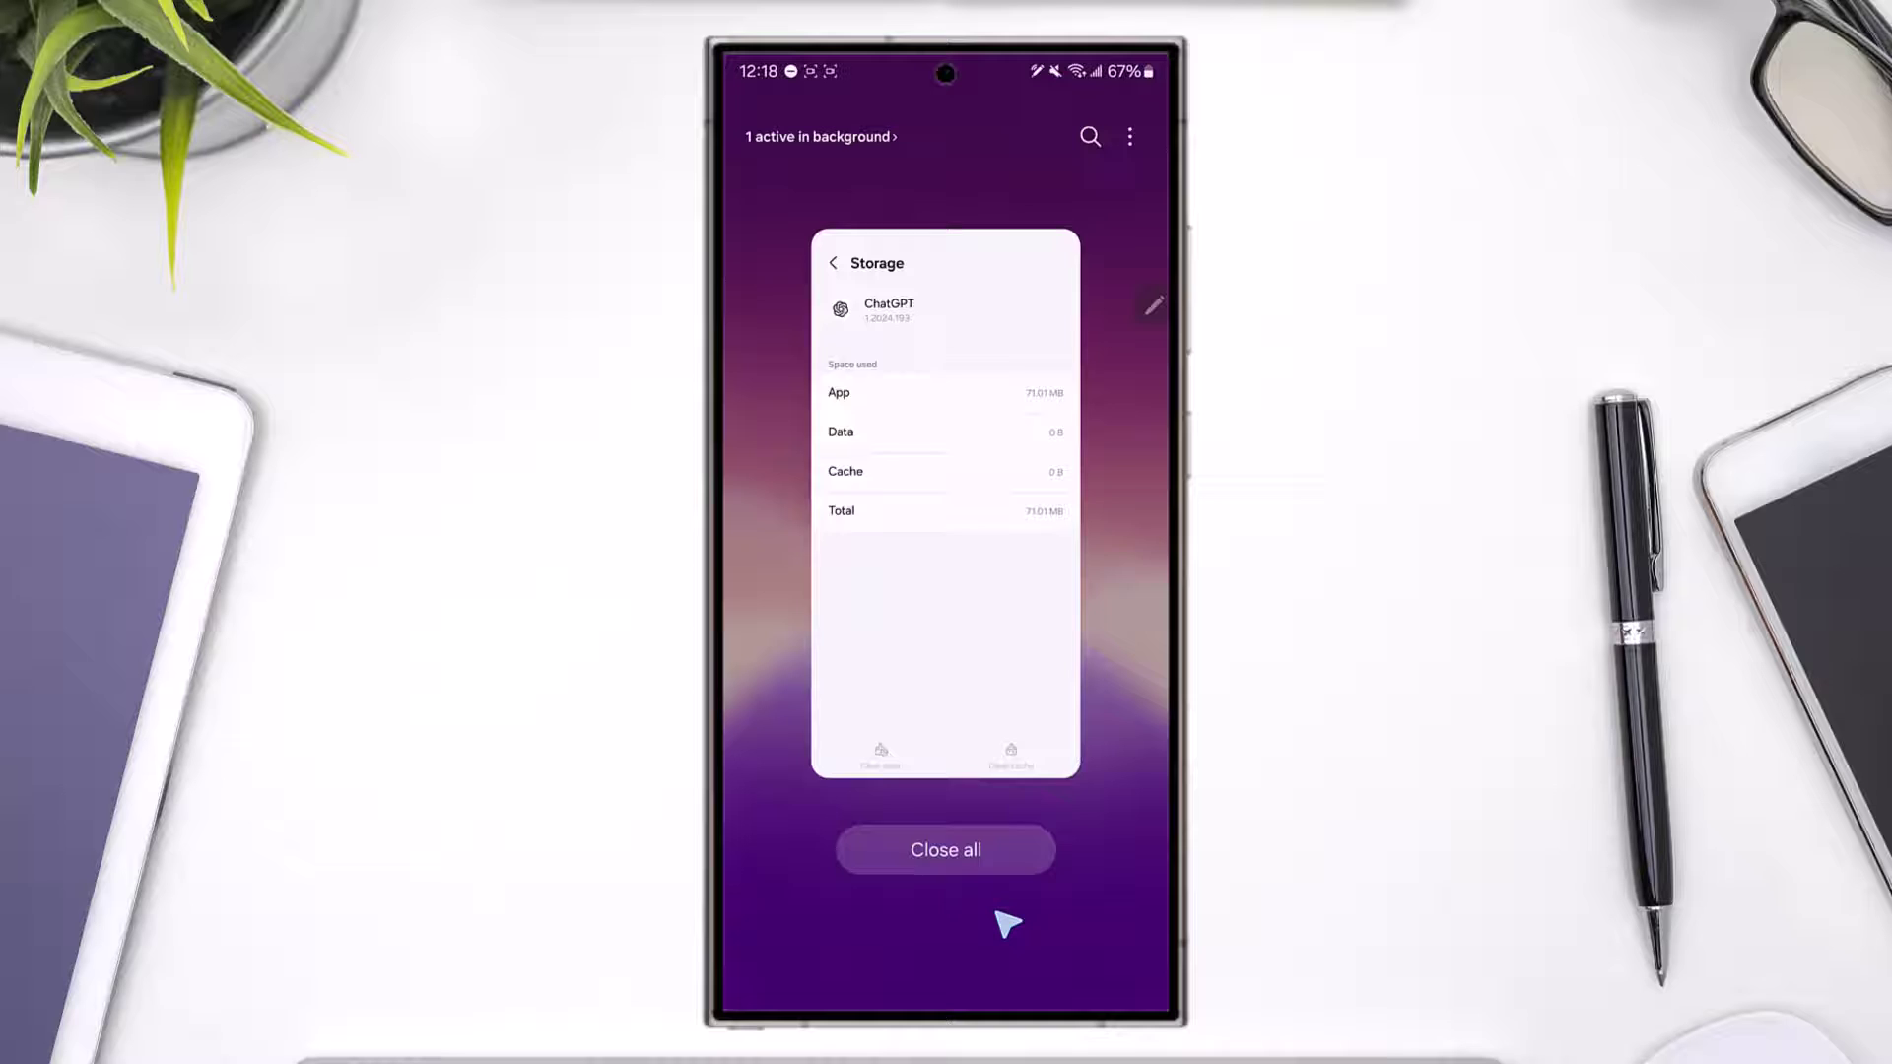
left_click(945, 851)
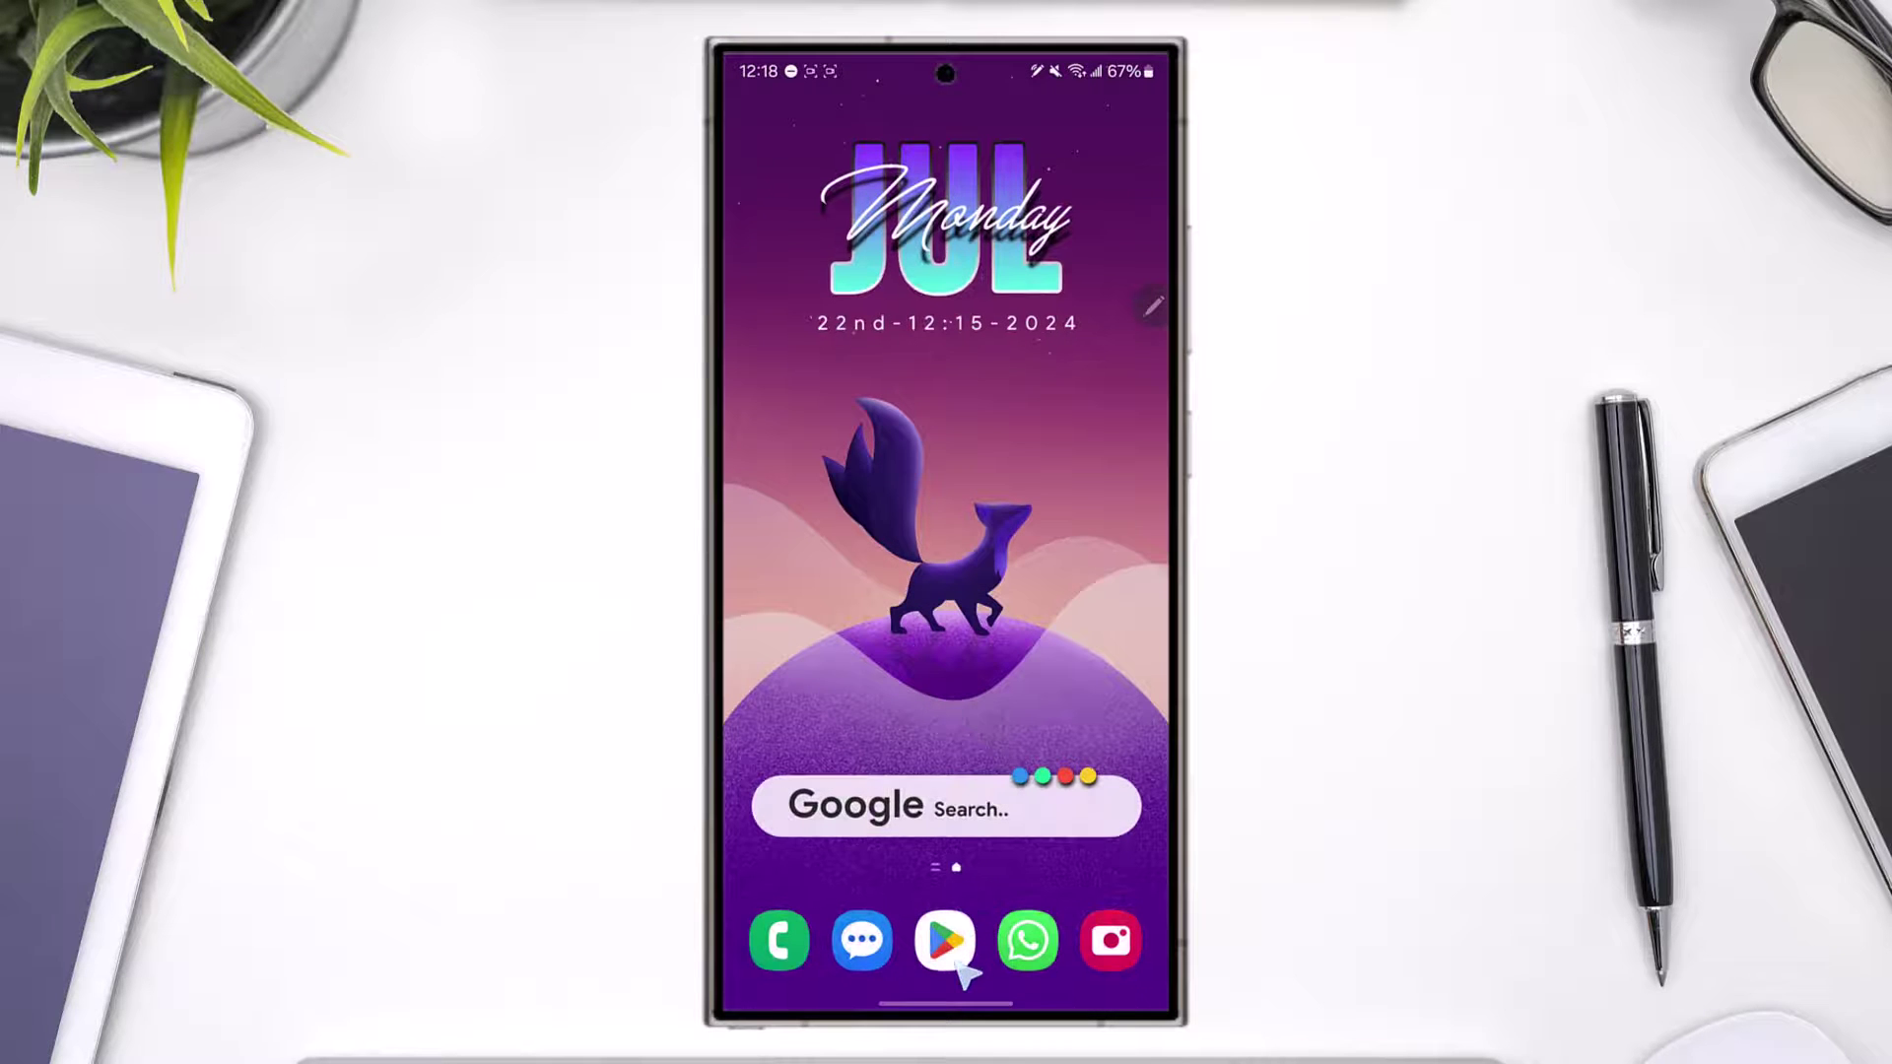
Find the official ChatGPT listing via the recent 'chatgpt' Play Store search and open the installed app
left_click(946, 939)
left_click(900, 117)
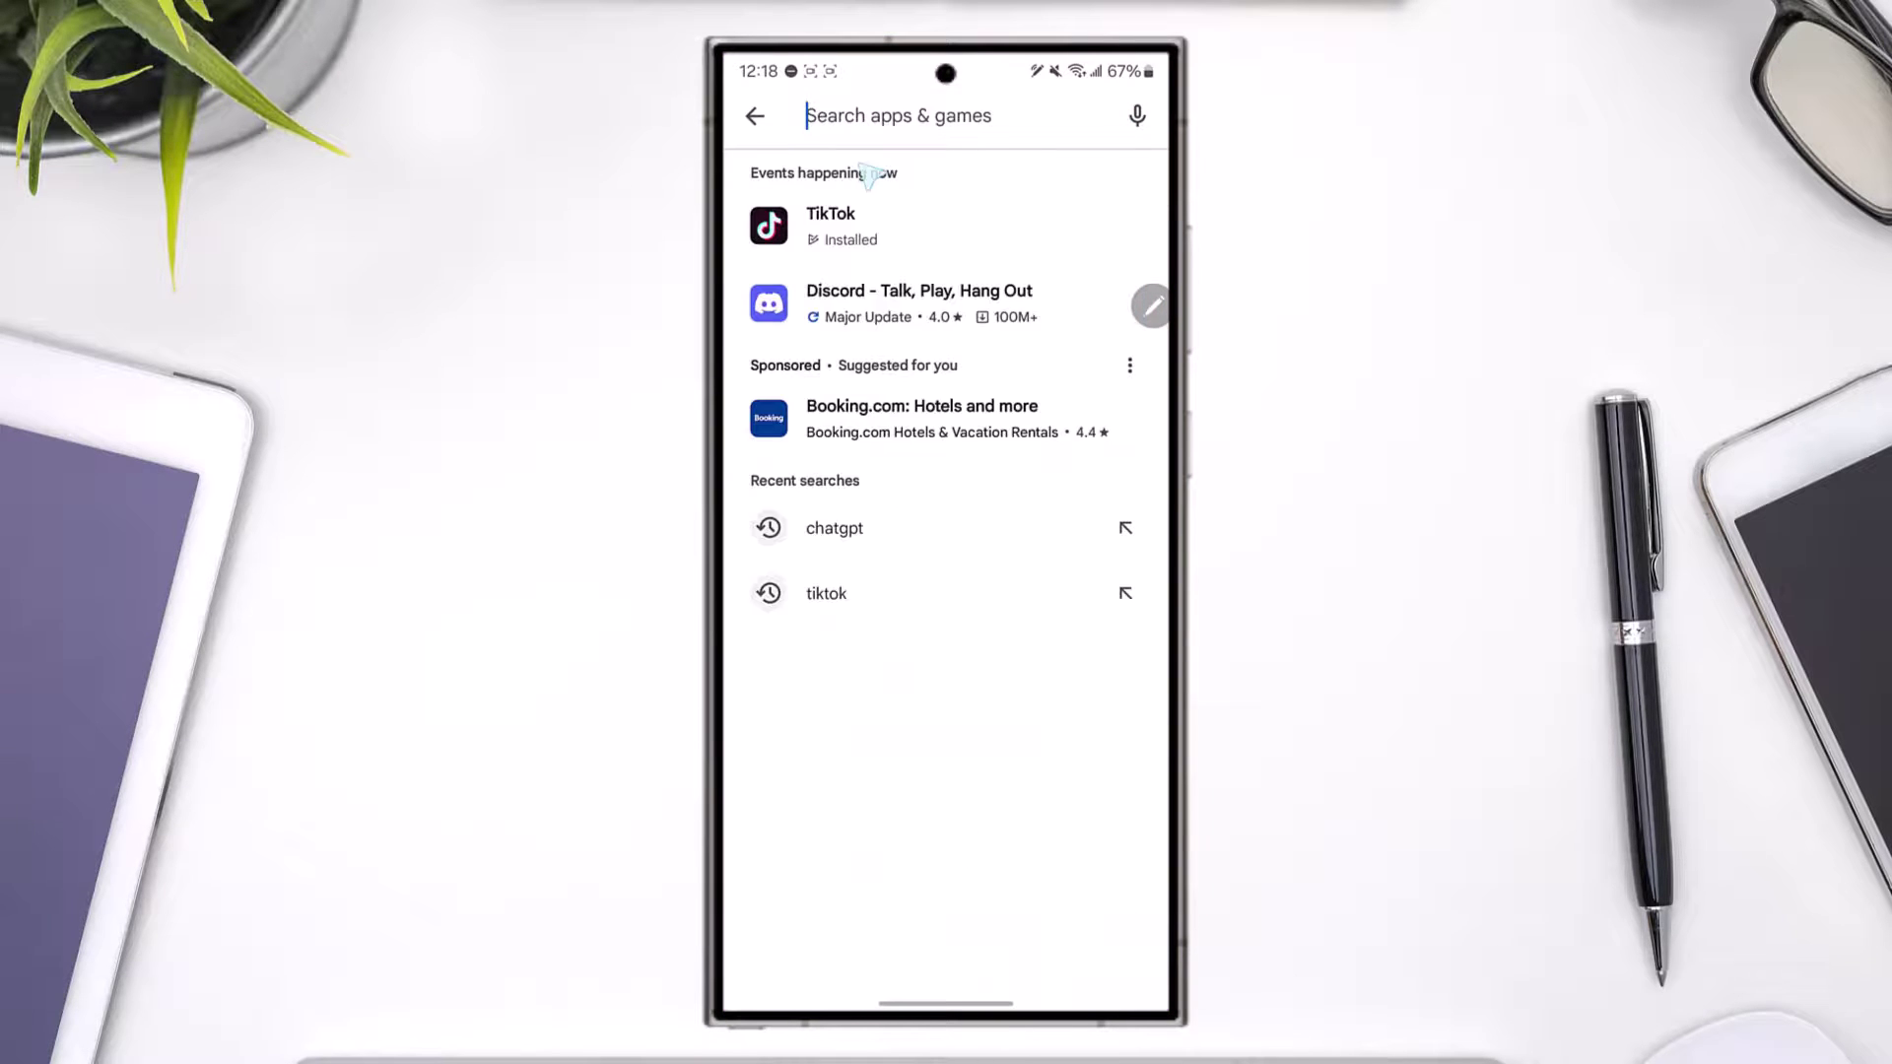
left_click(919, 526)
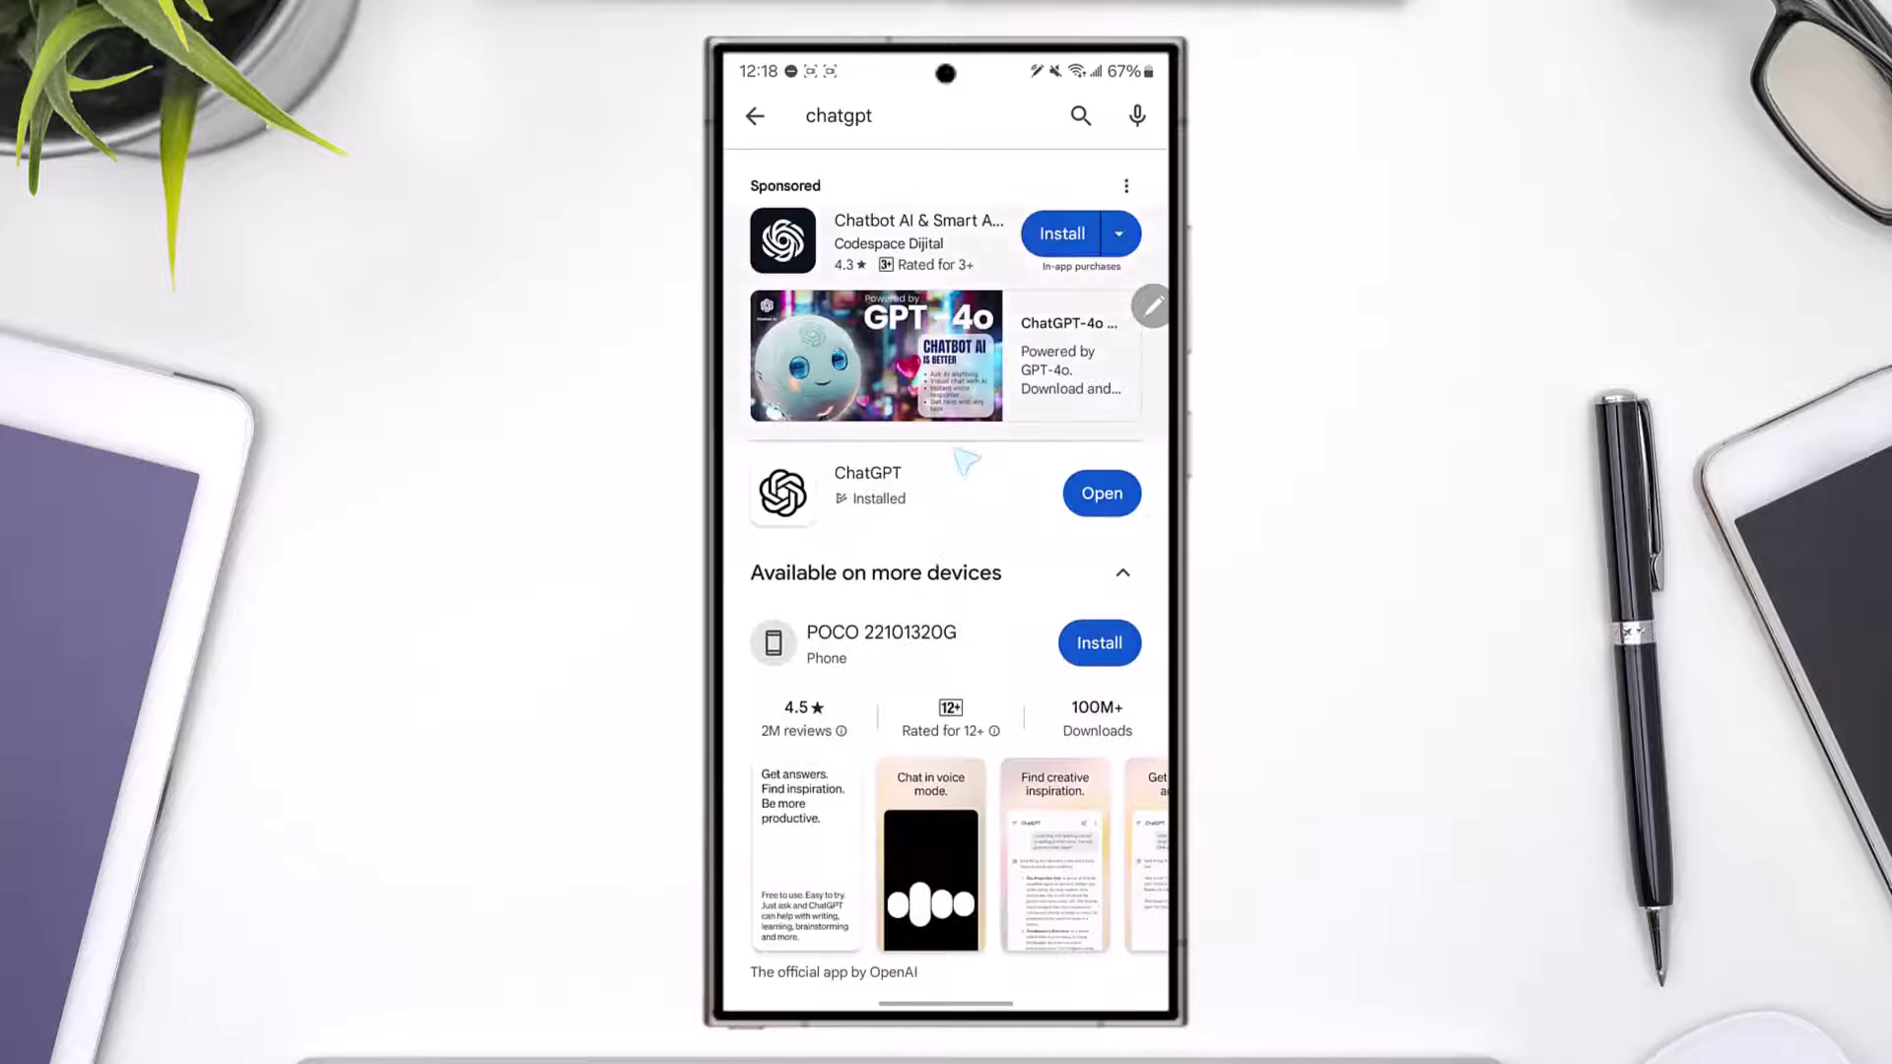
left_click(887, 477)
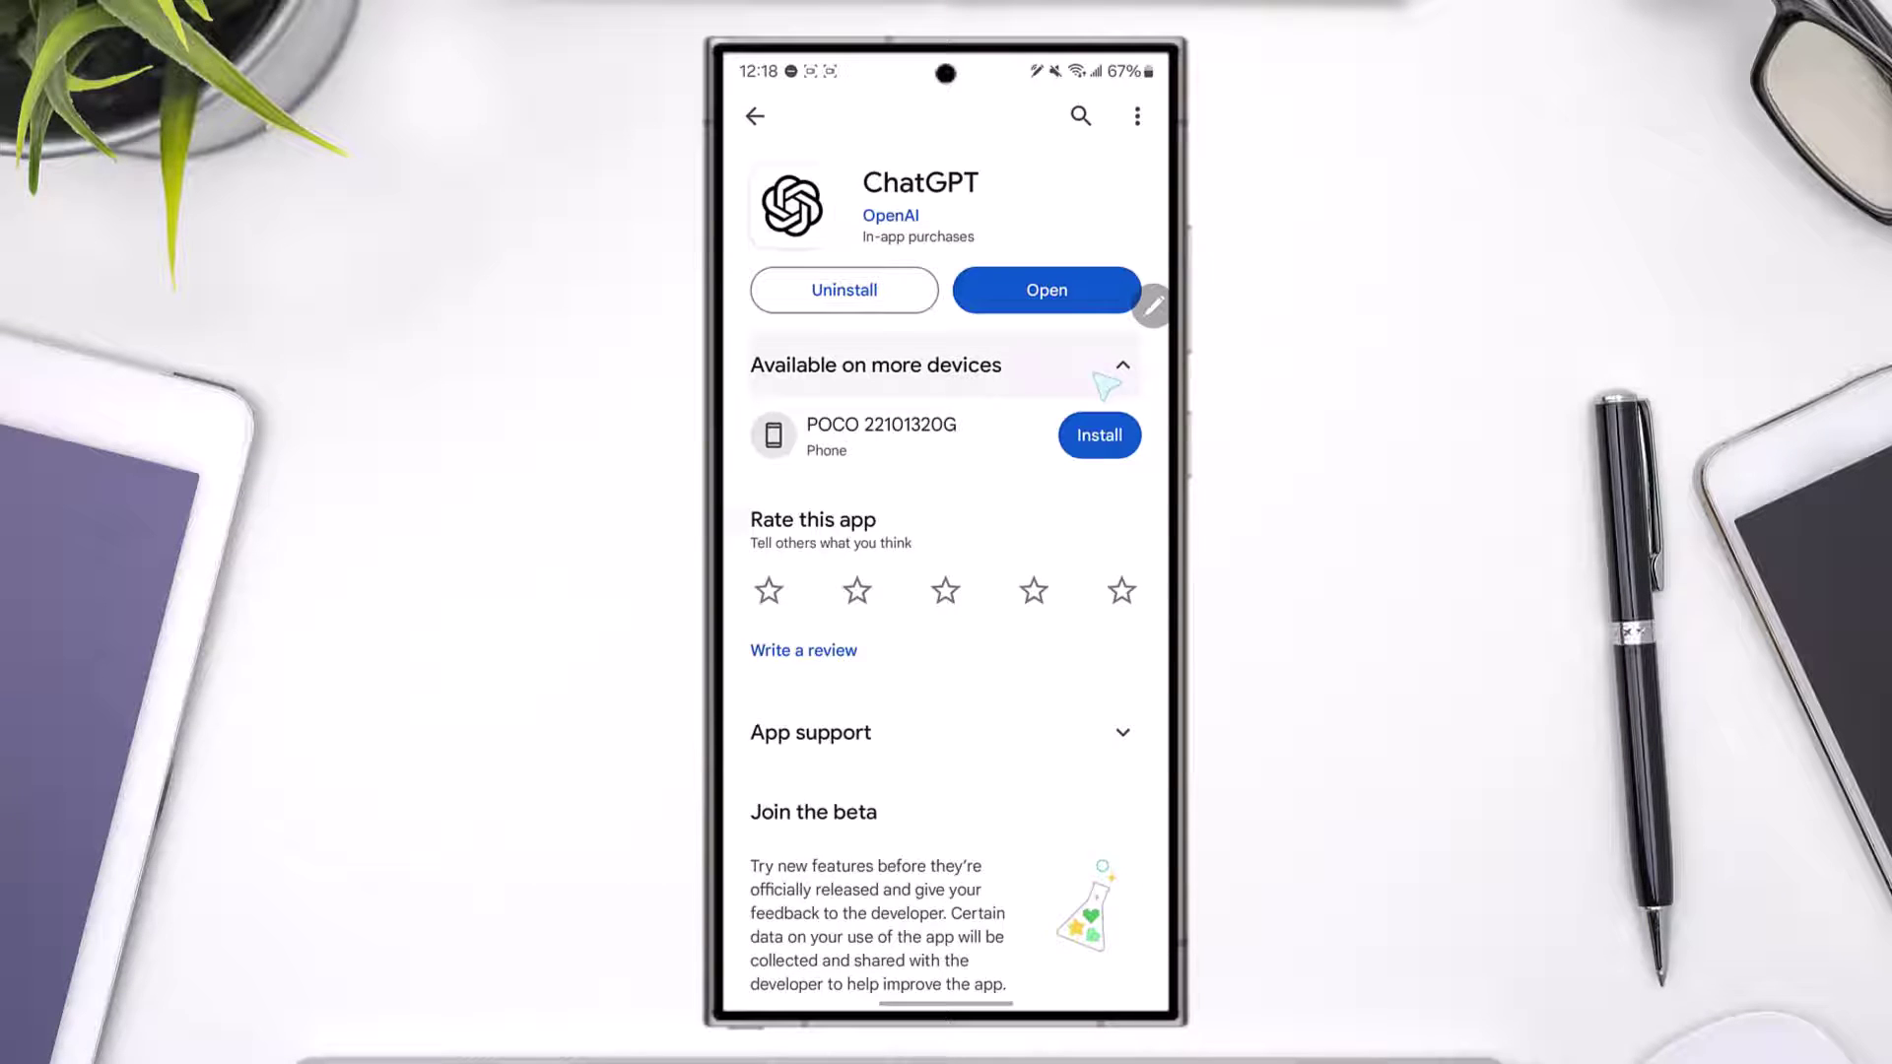
left_click(1102, 366)
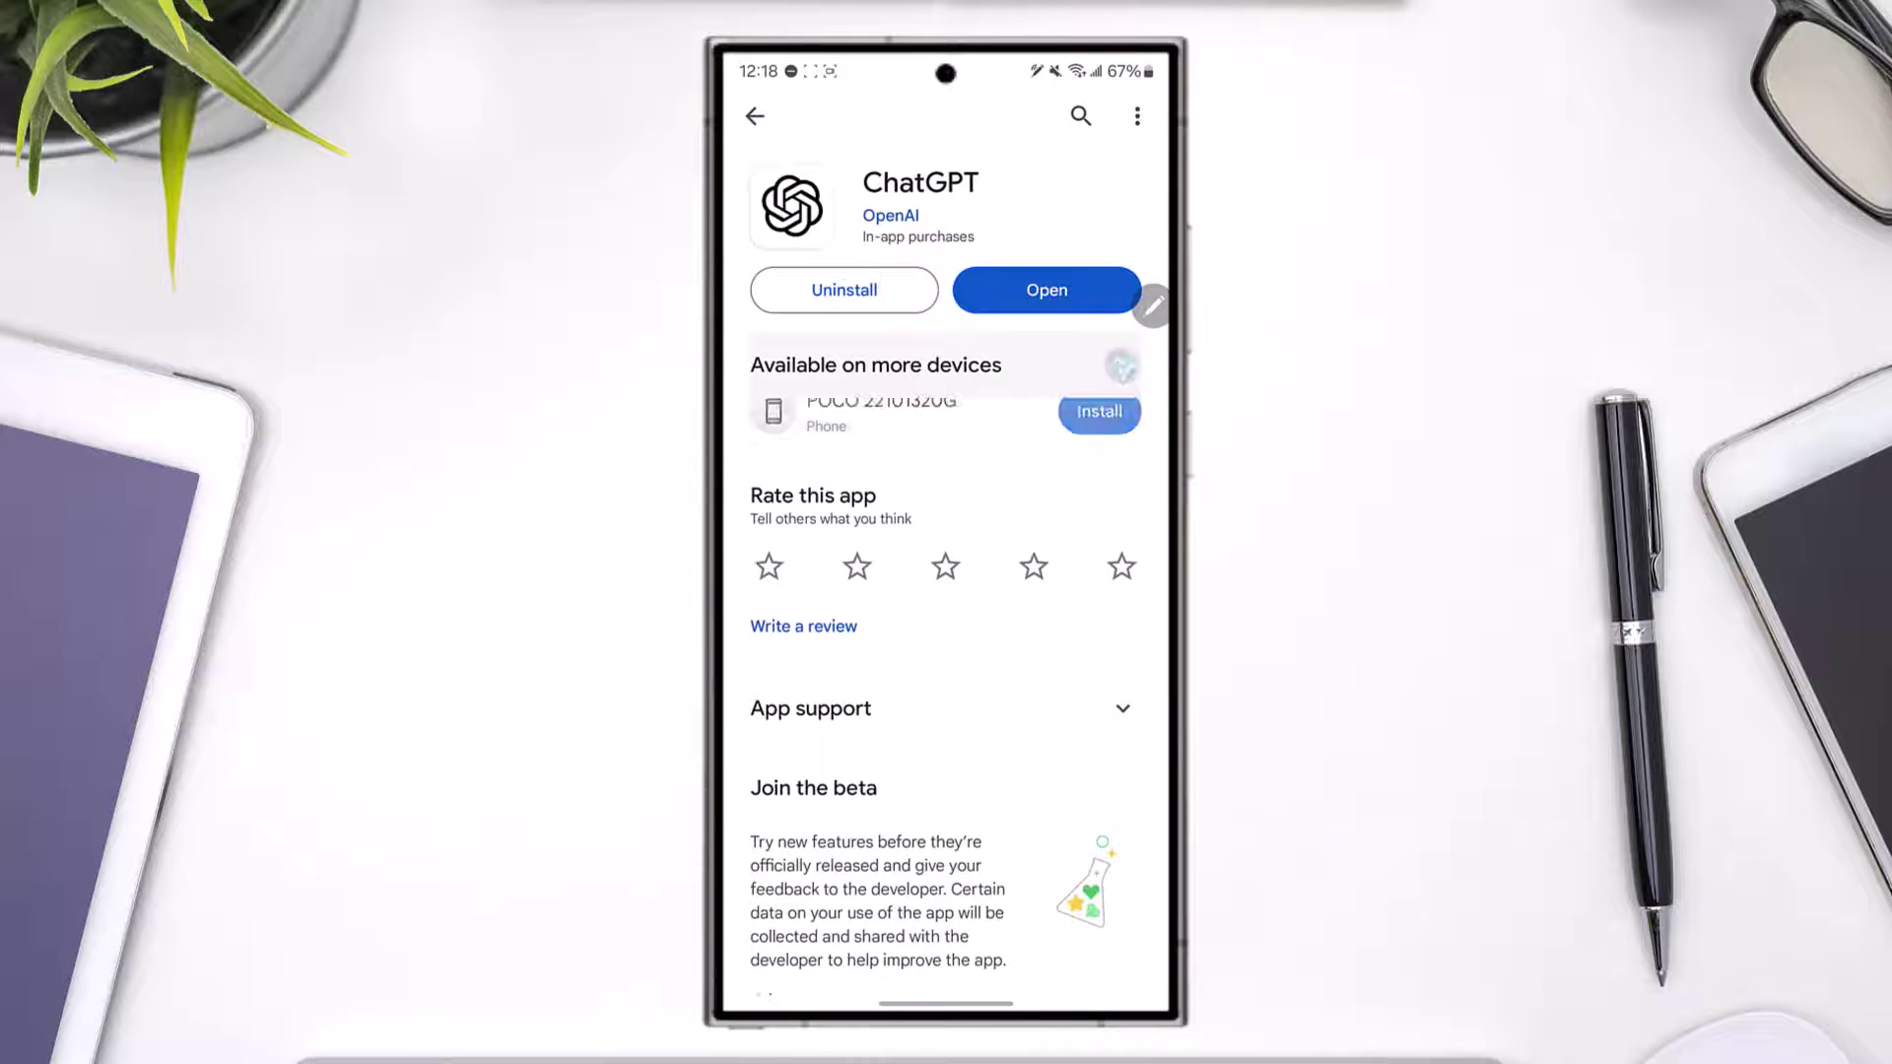
left_click(1086, 290)
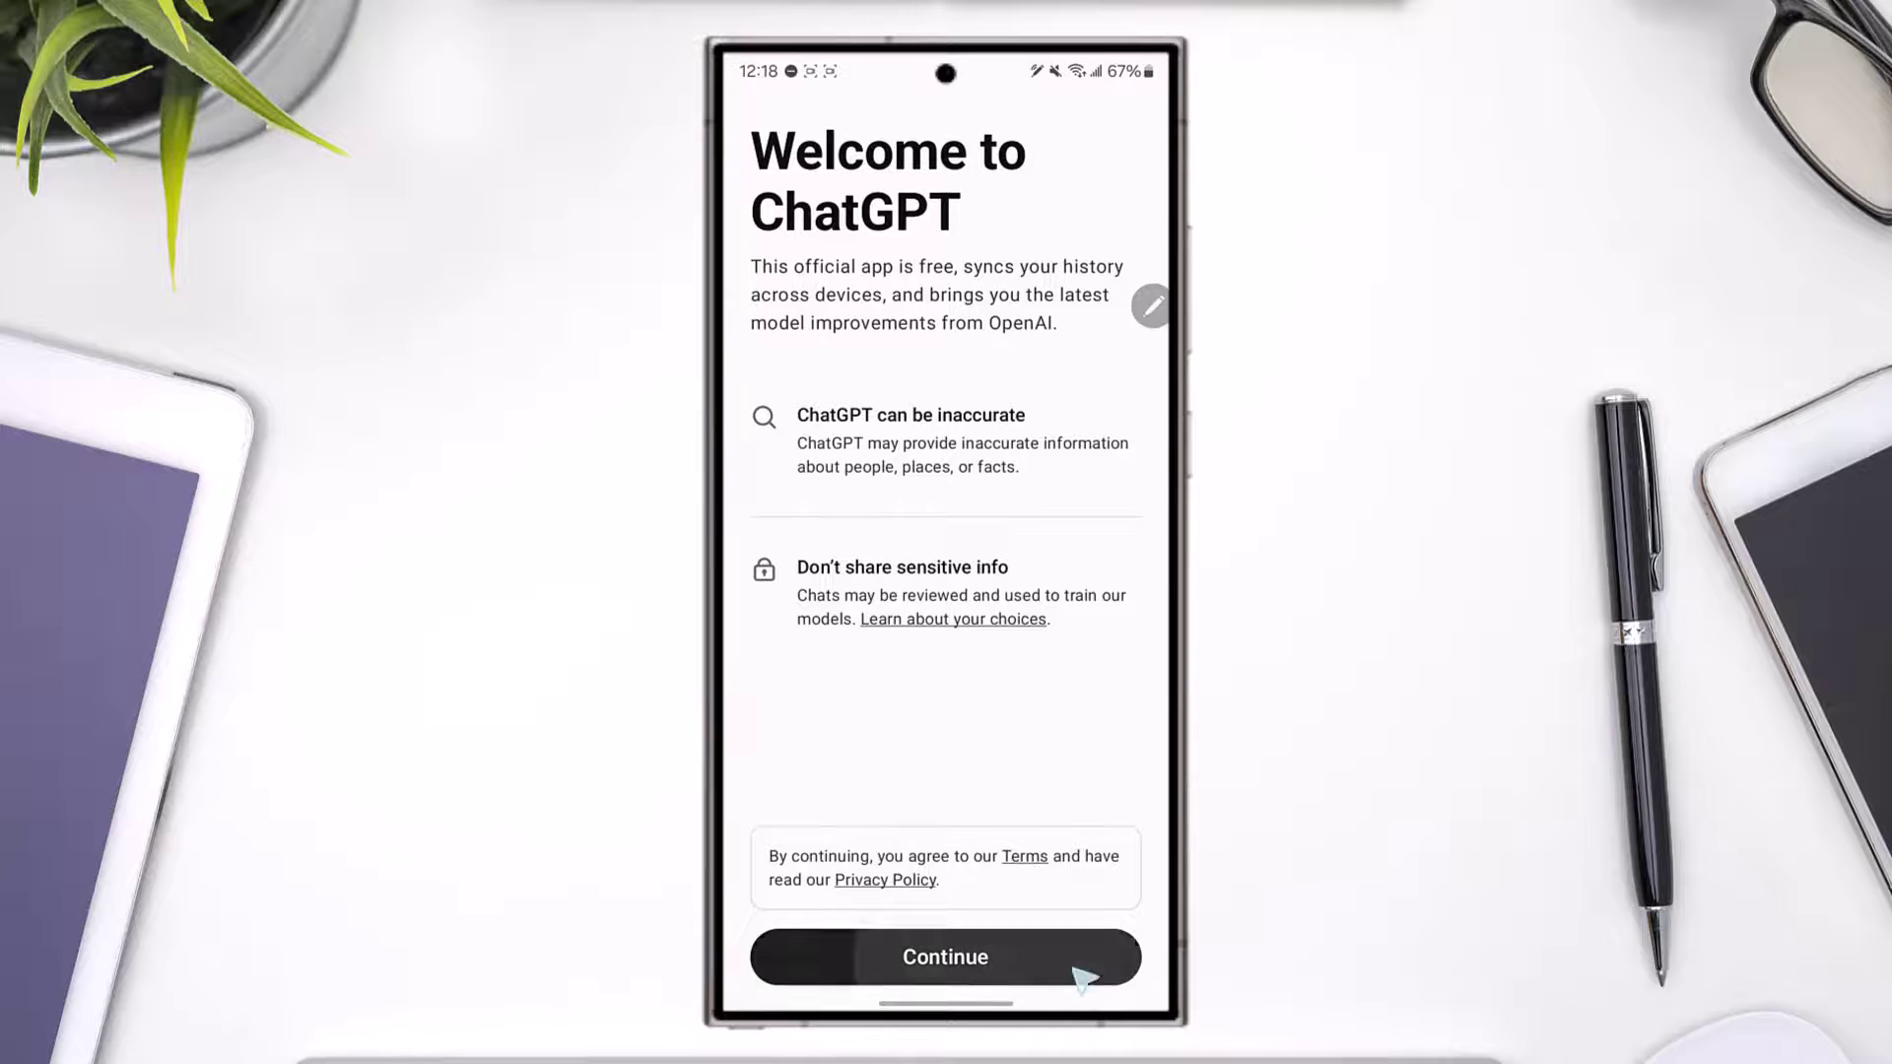
Continue past ChatGPT's welcome notice and choose Log in under 'Log in or sign up' in the menu
left_click(1084, 968)
left_click(755, 121)
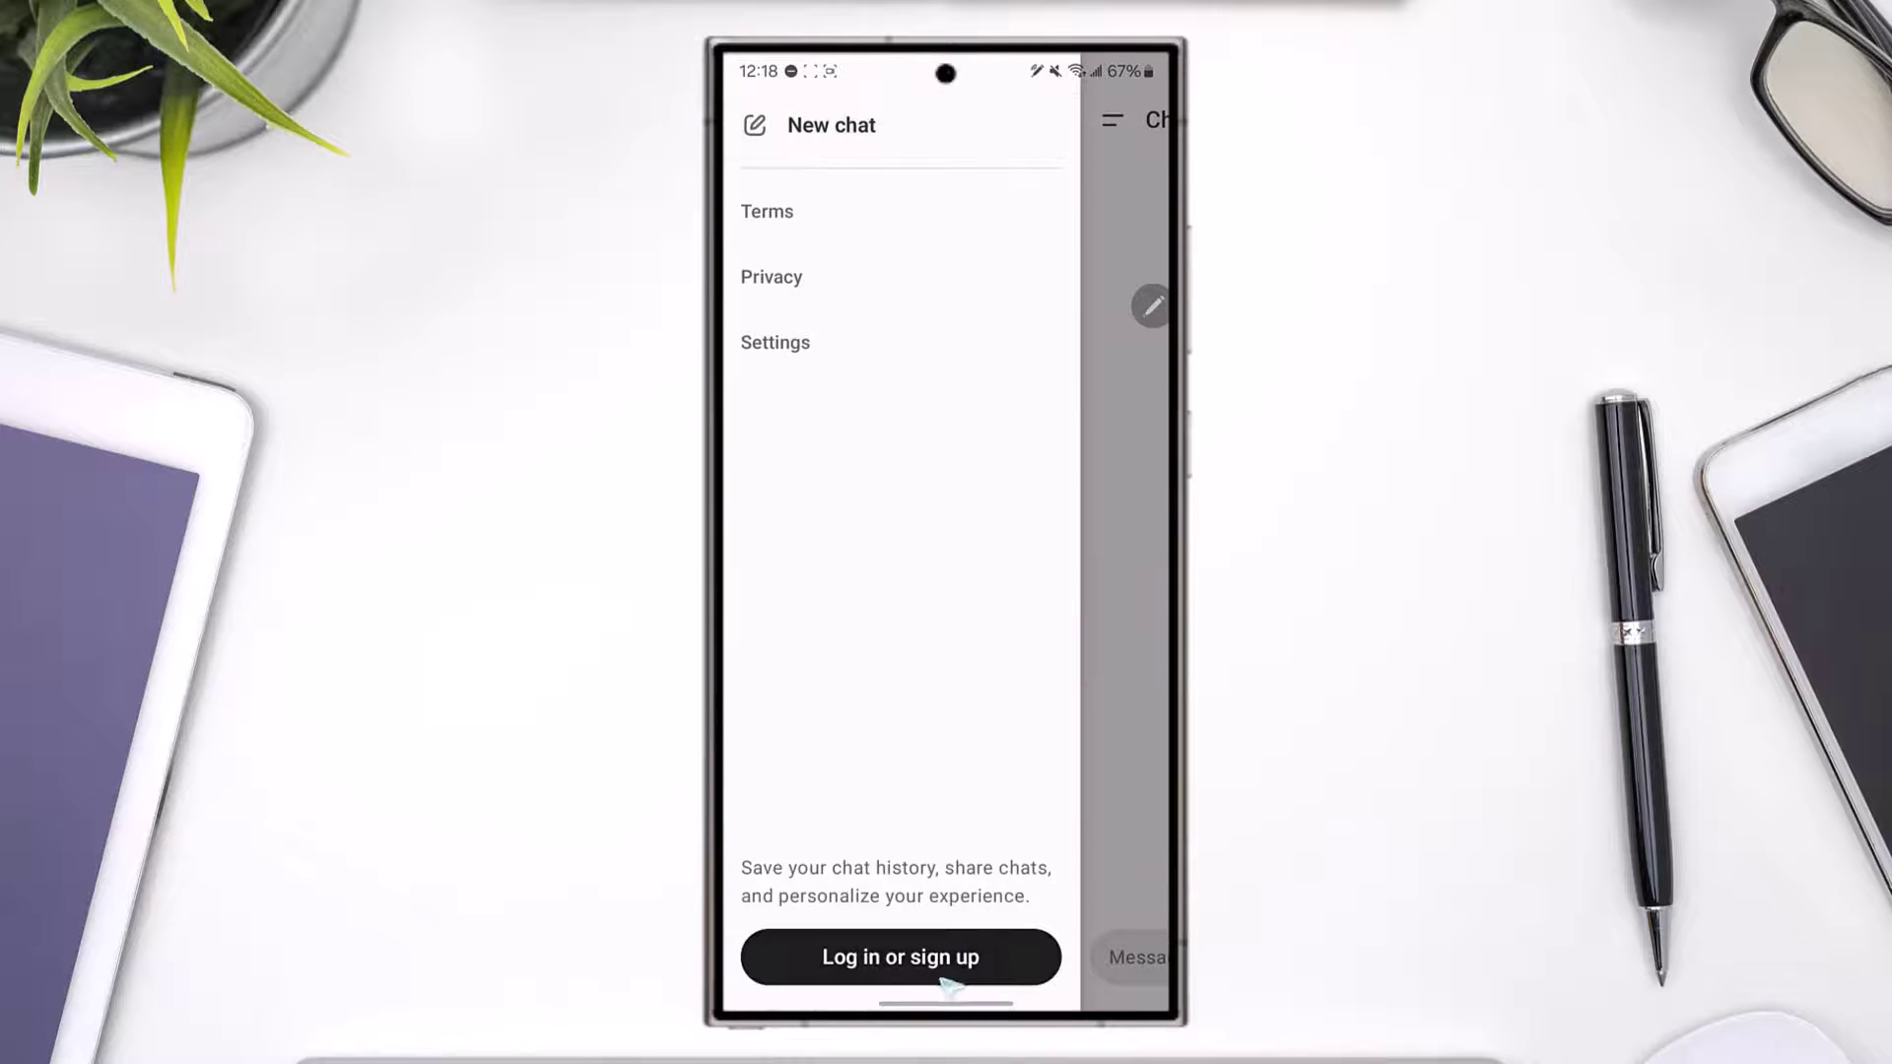
left_click(1020, 970)
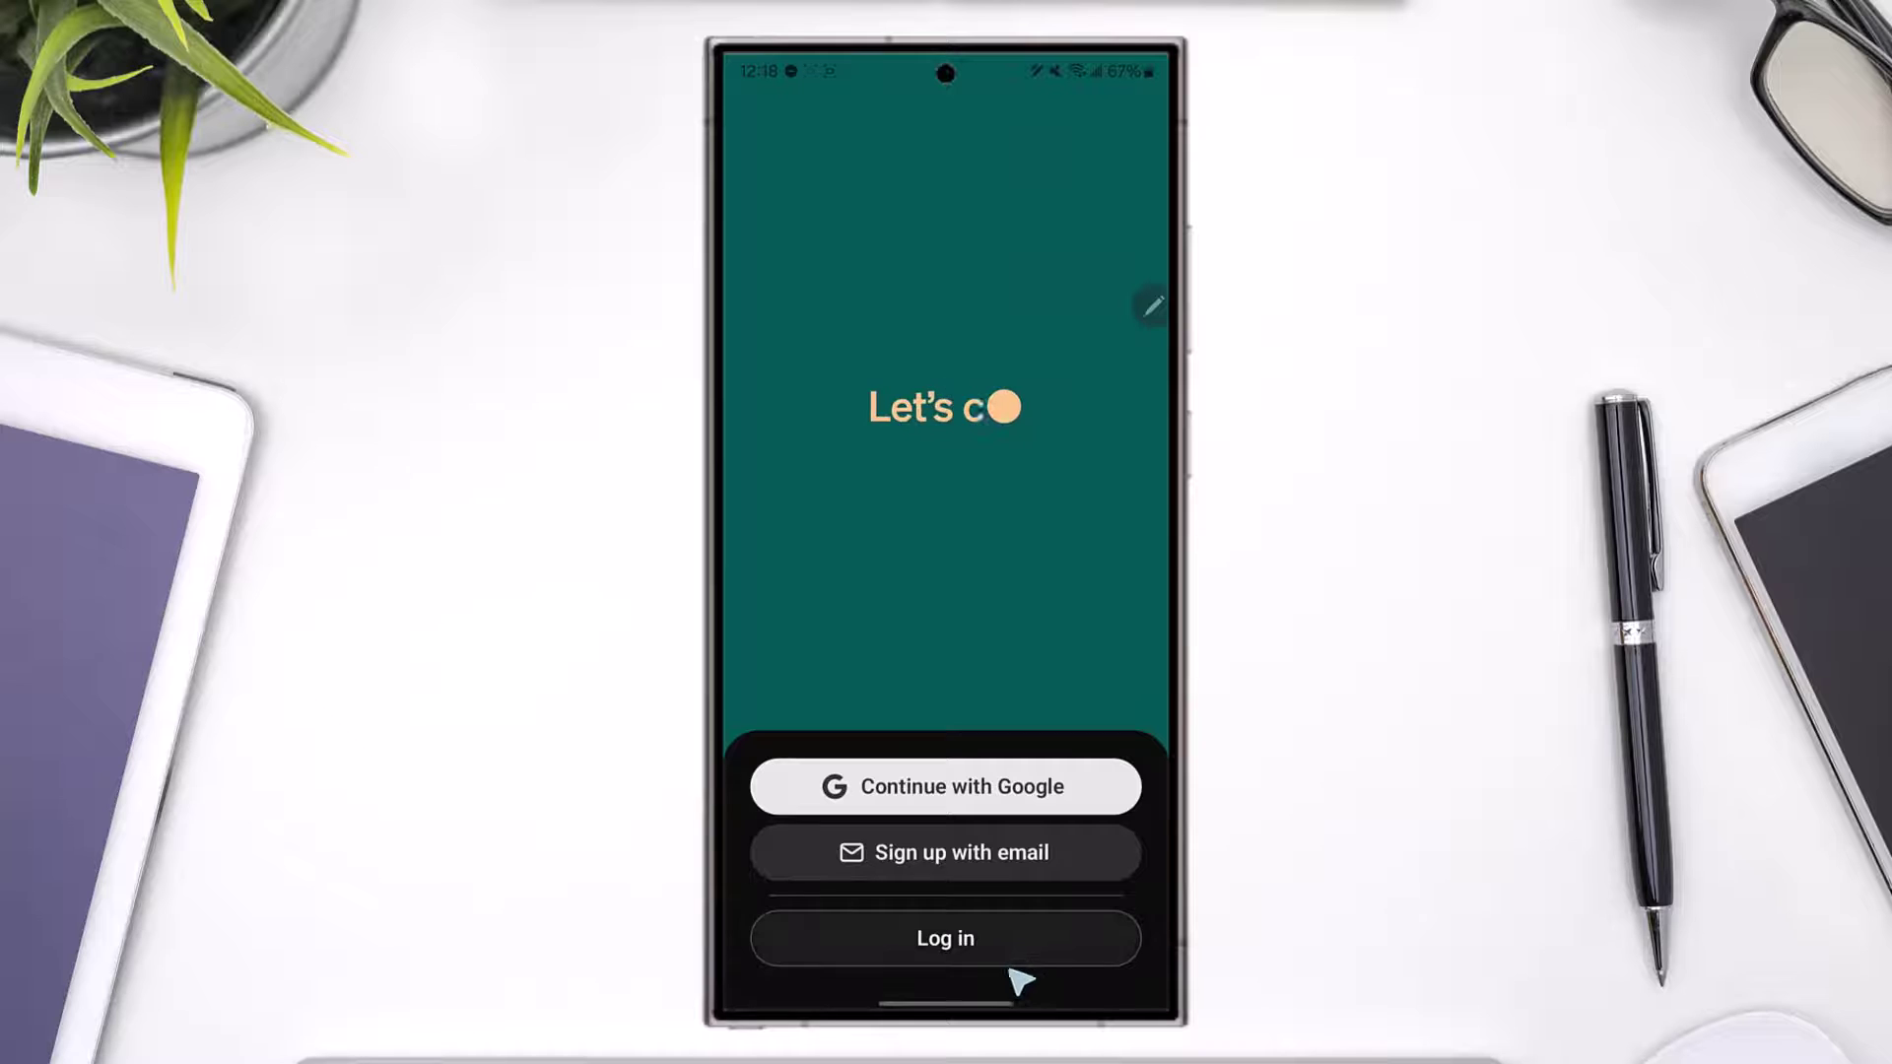
left_click(1036, 947)
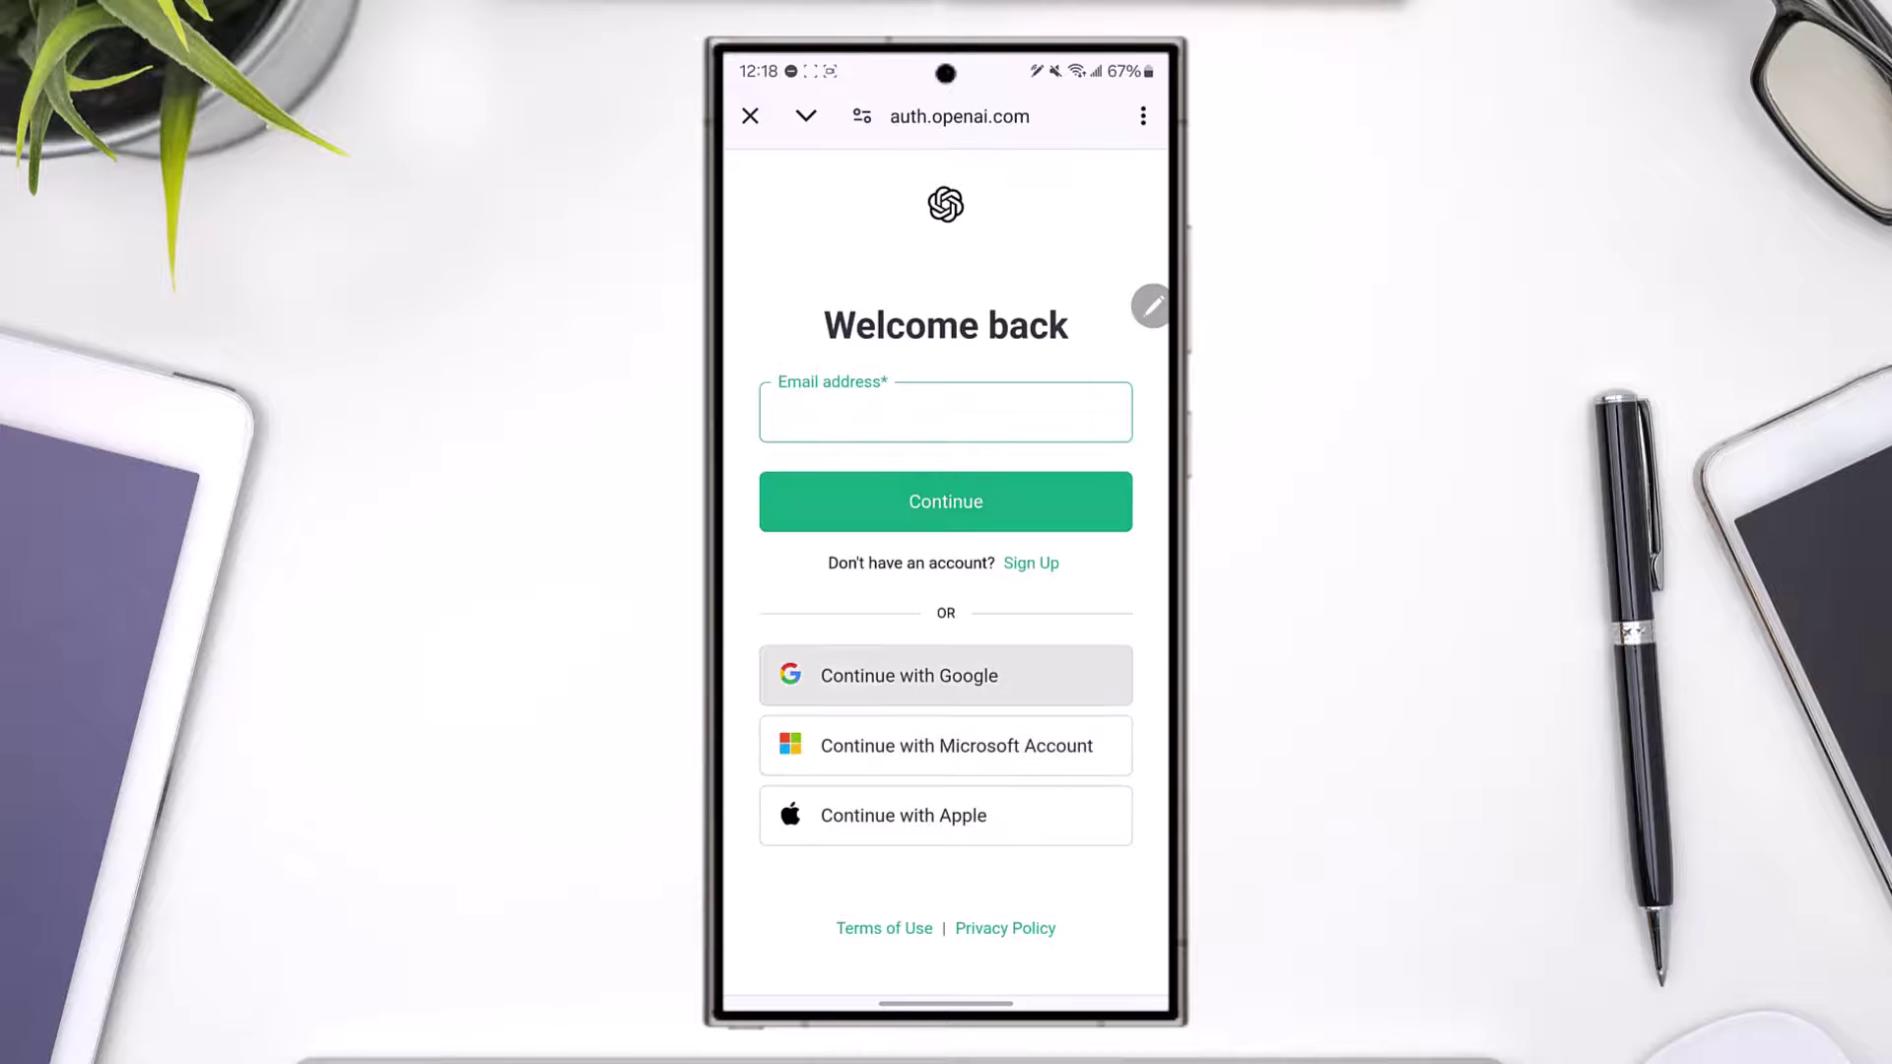
Autofill the saved email, continue to 'Forgot password?' and reset page, then clear recent apps
left_click(947, 412)
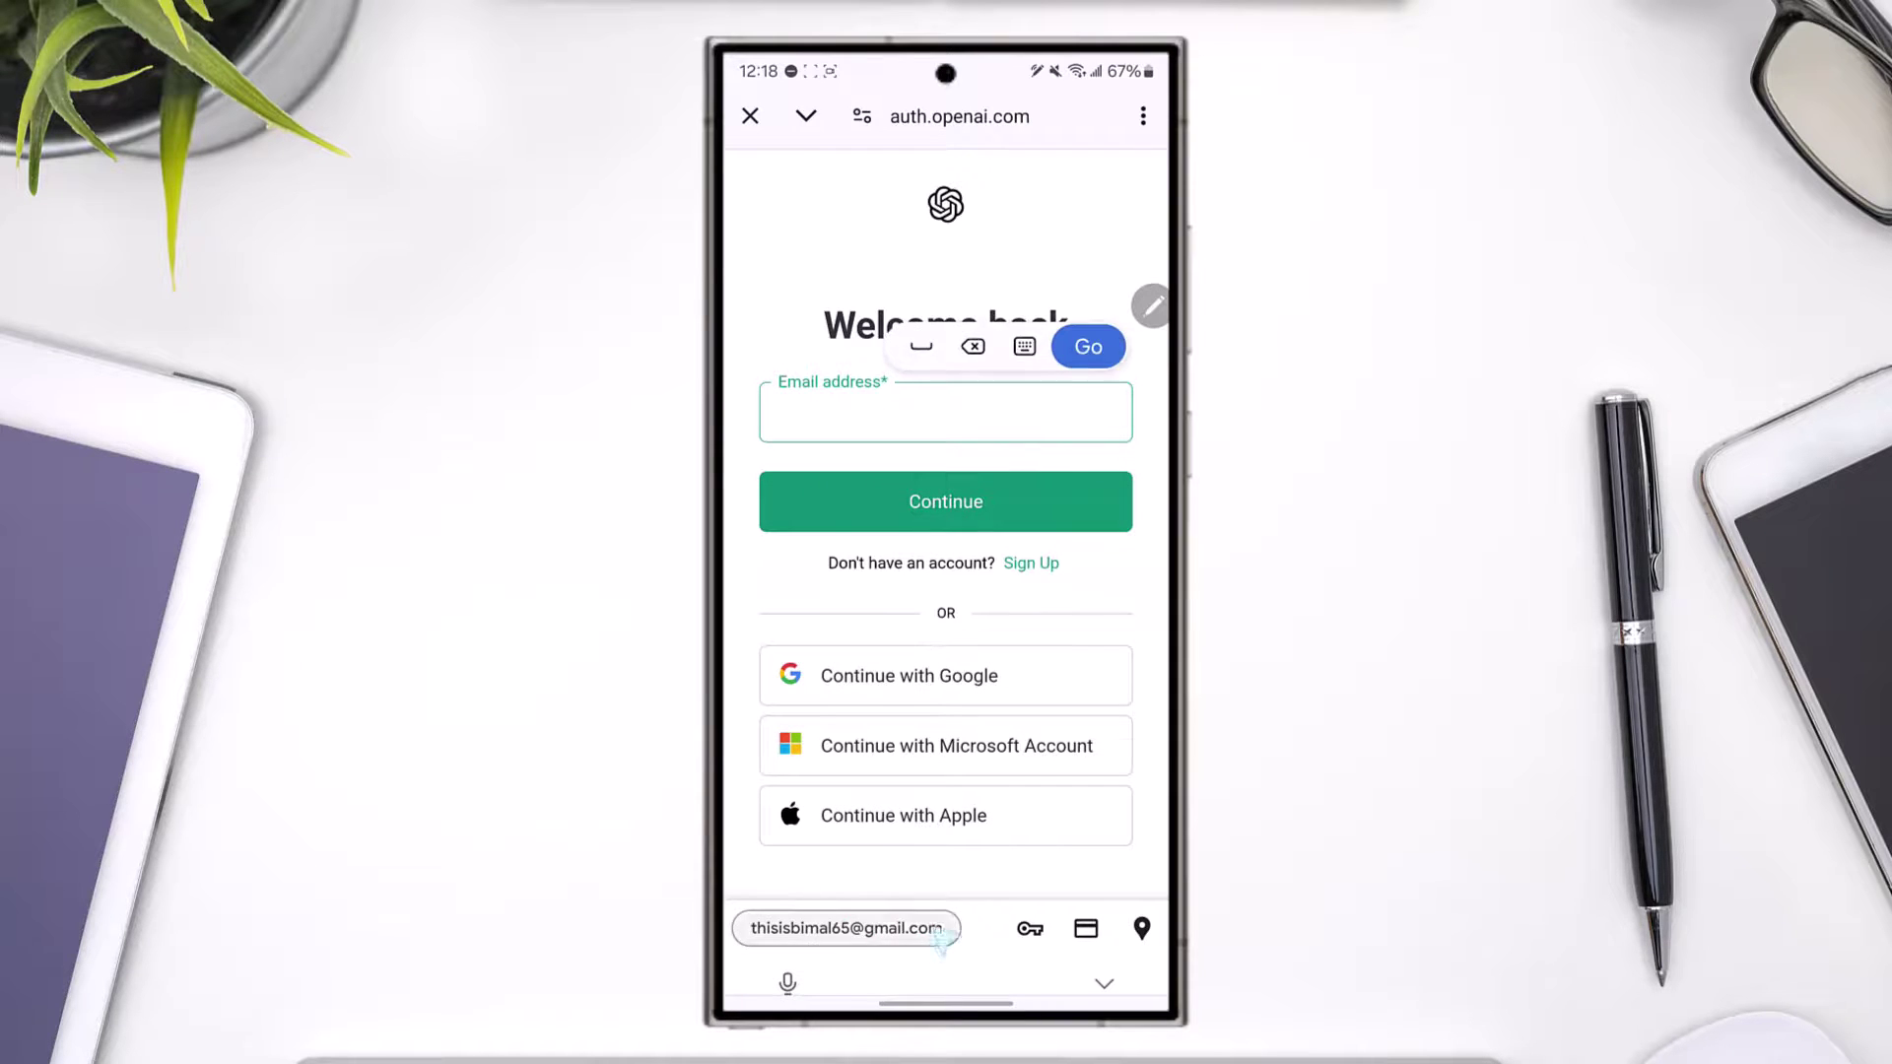
left_click(844, 927)
left_click(1090, 516)
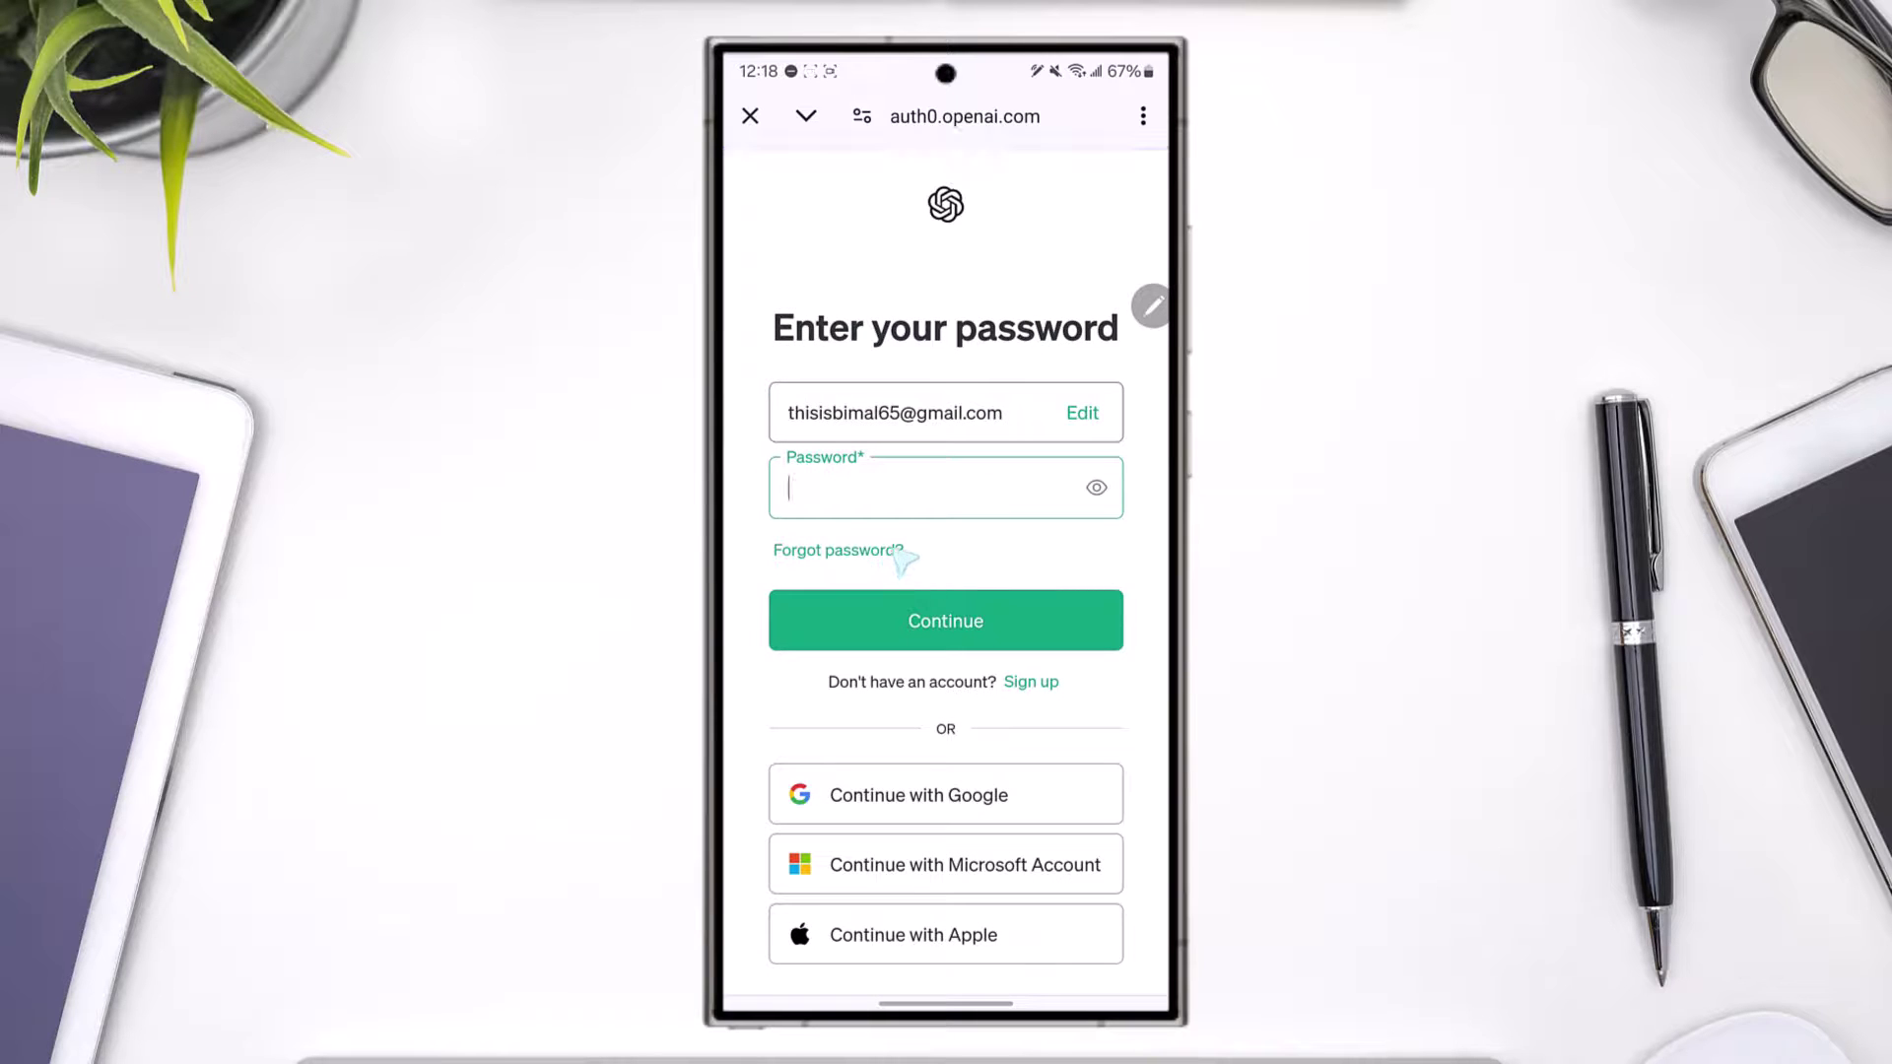
left_click(888, 550)
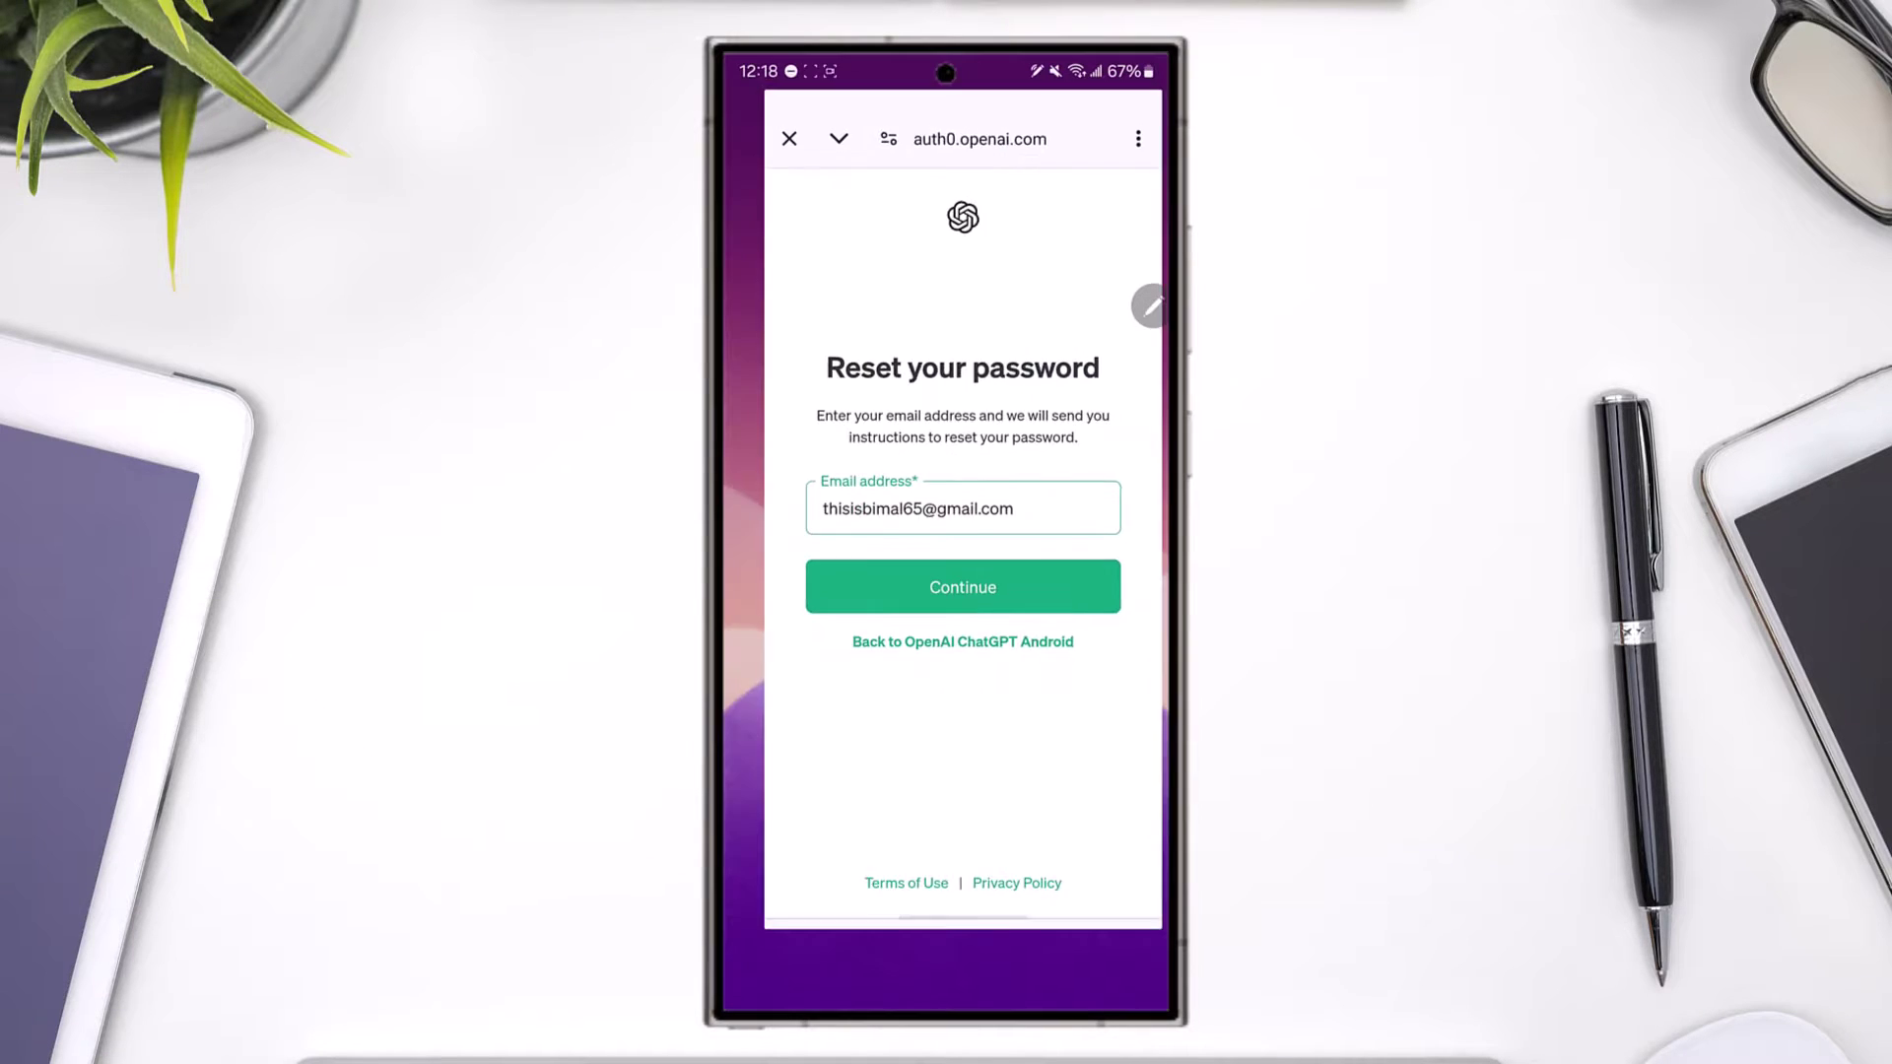
key("super")
left_click_drag(946, 591, 945, 148)
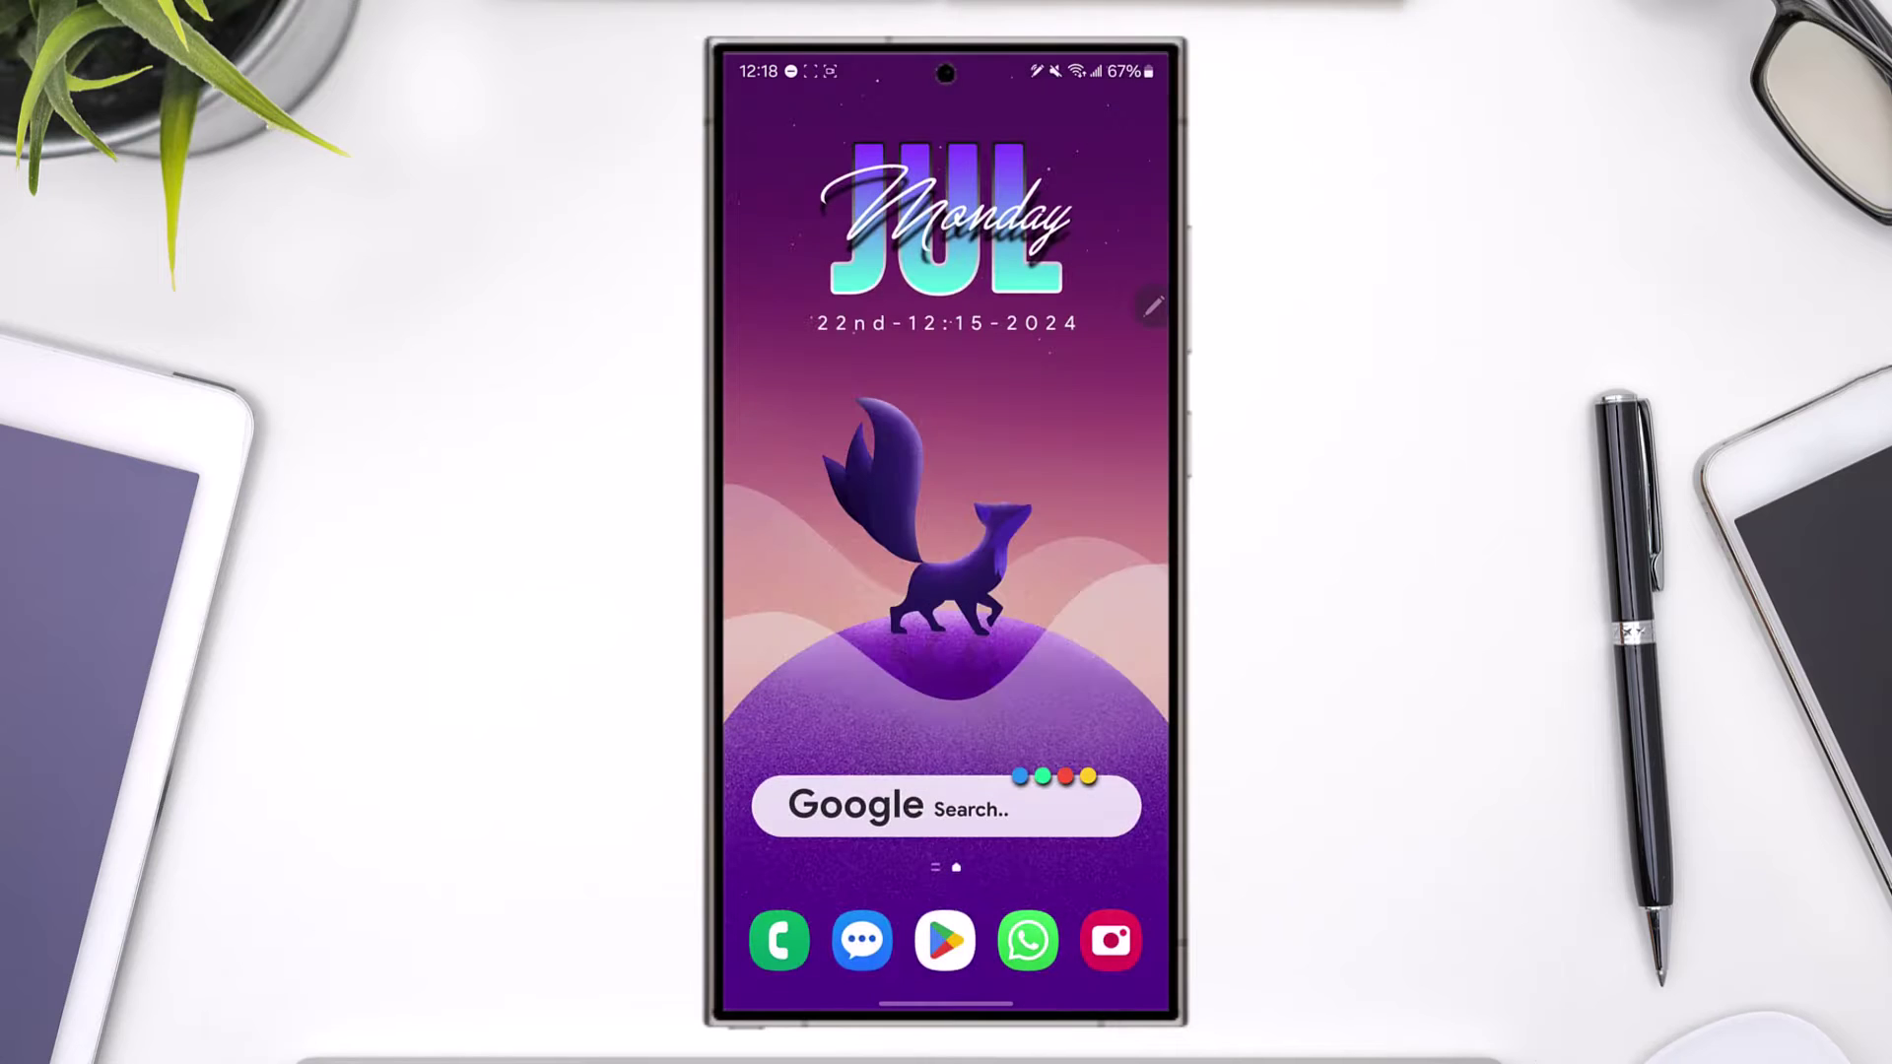